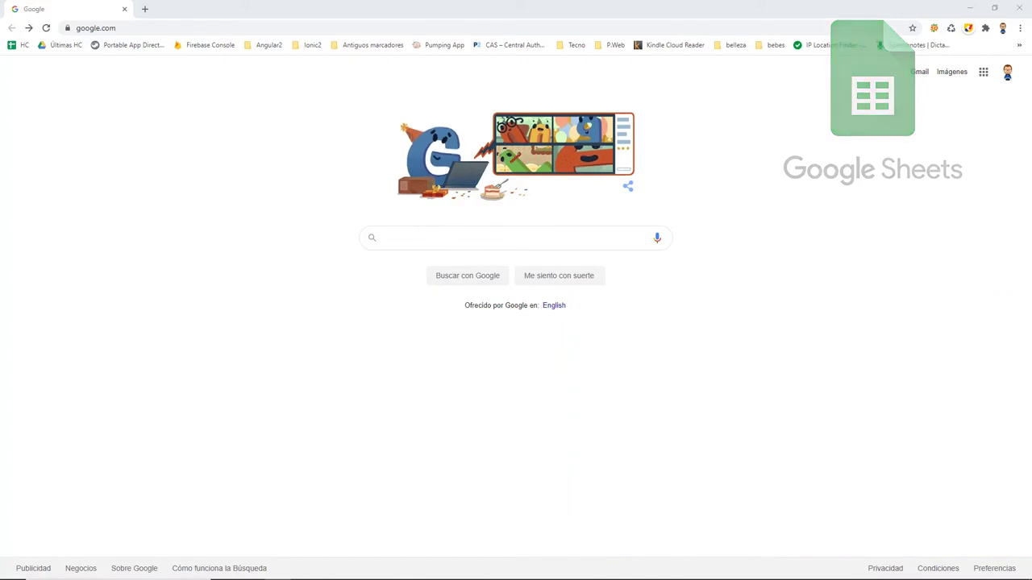
- Create a blank untitled spreadsheet using the sheet.new shortcut in Chrome's address bar
left_click(134, 28)
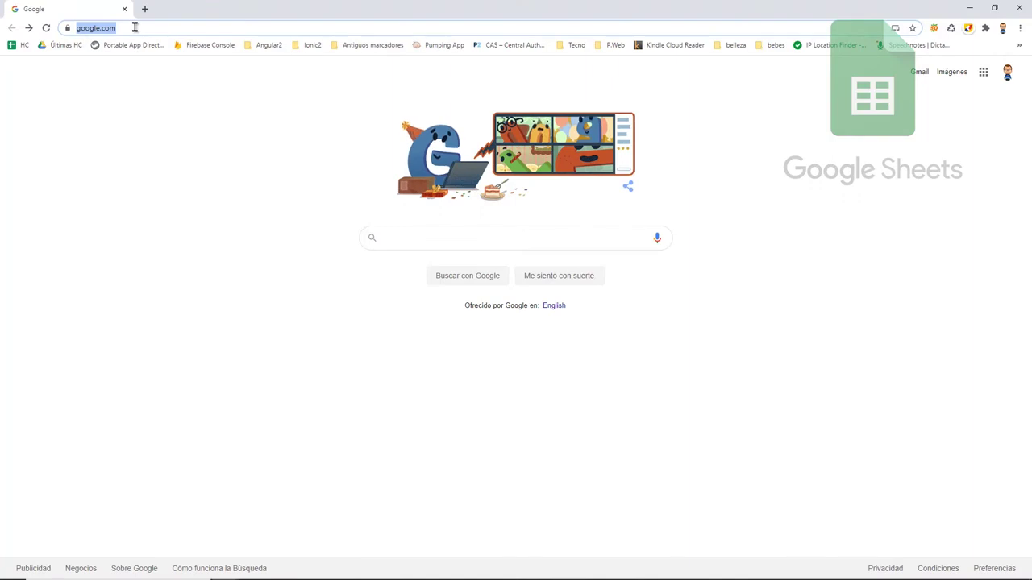
type("sh")
key("Right")
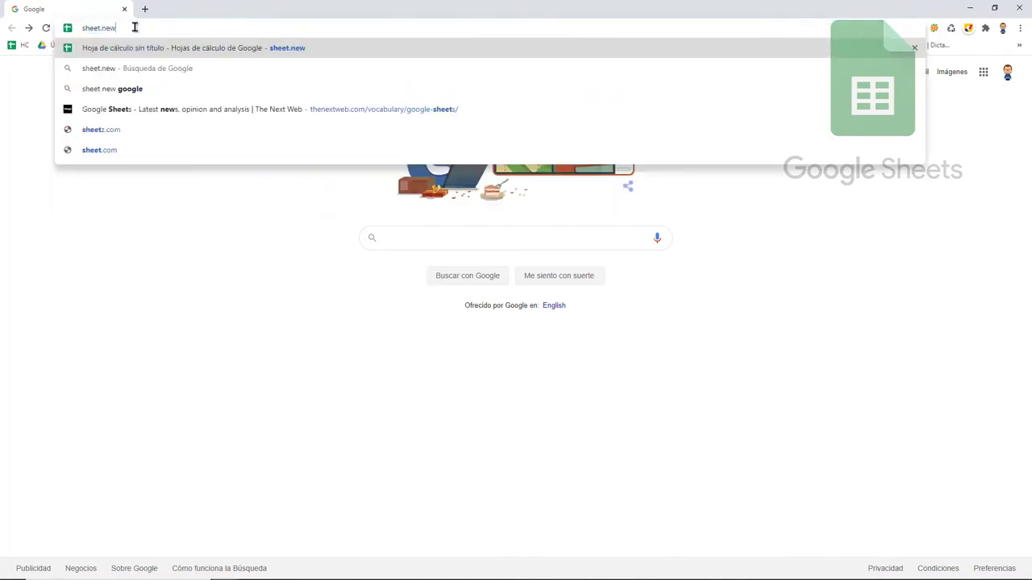
key("Return")
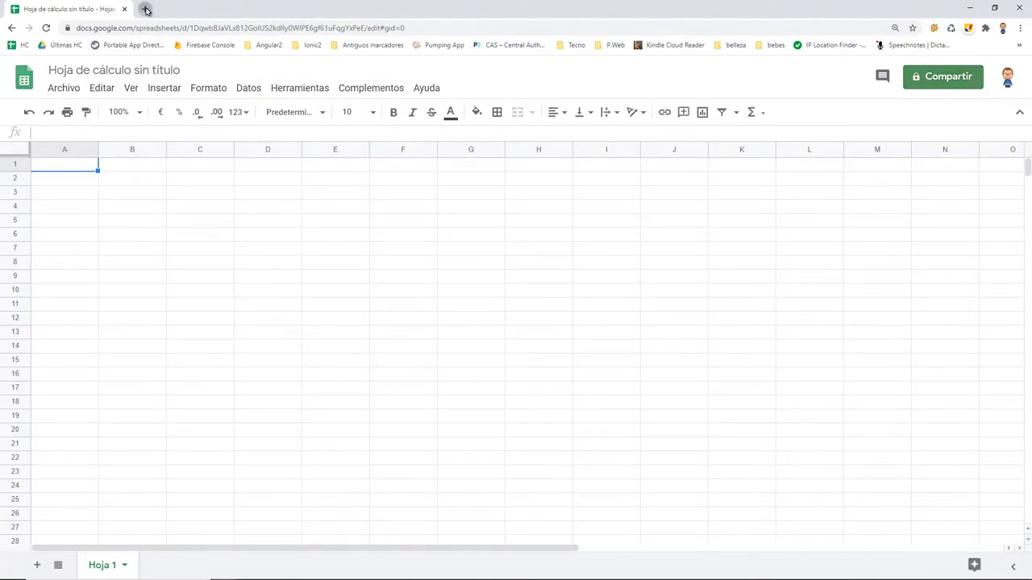
left_click(145, 9)
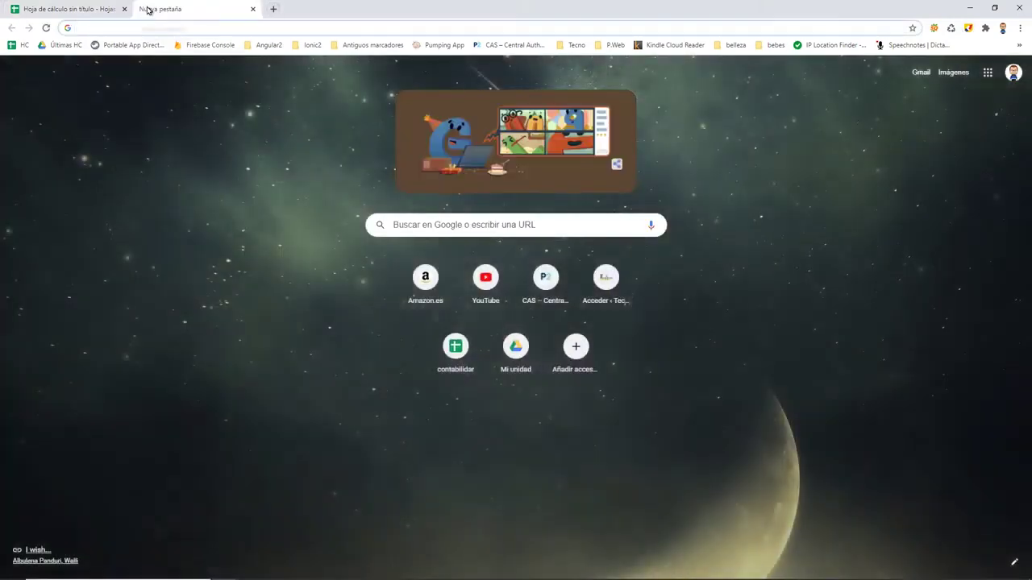
type("excel.new")
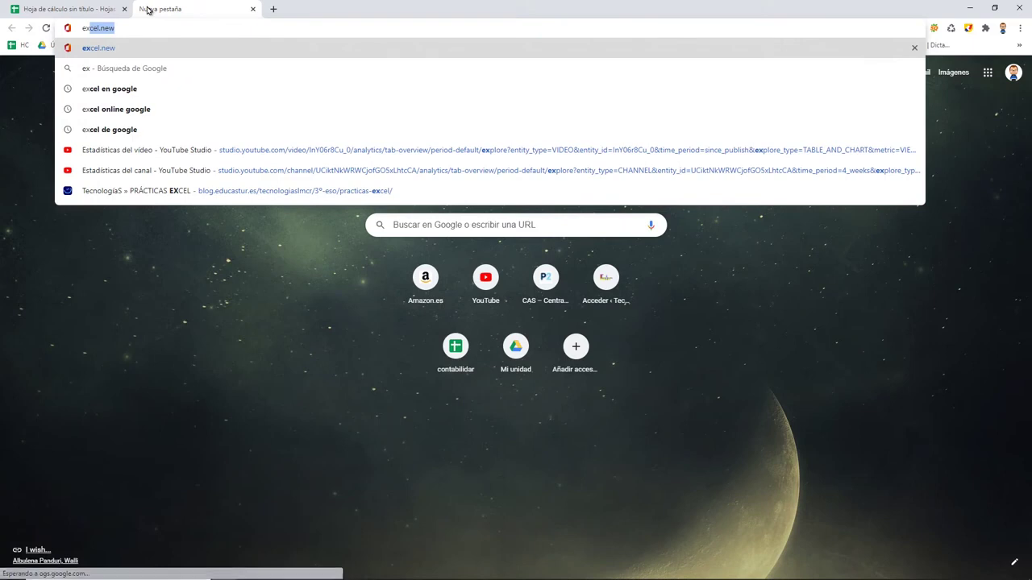
key("Right")
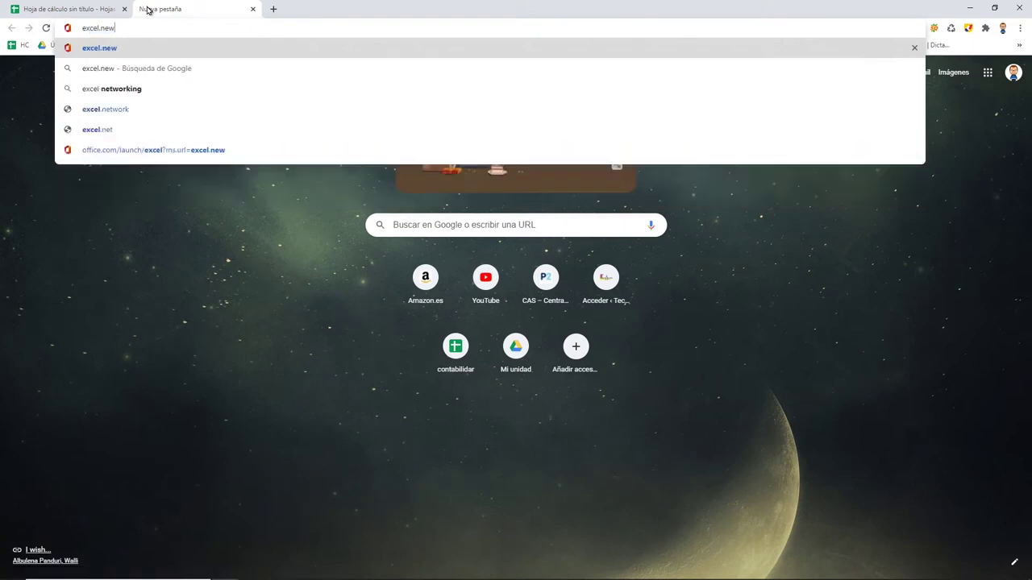
key("Return")
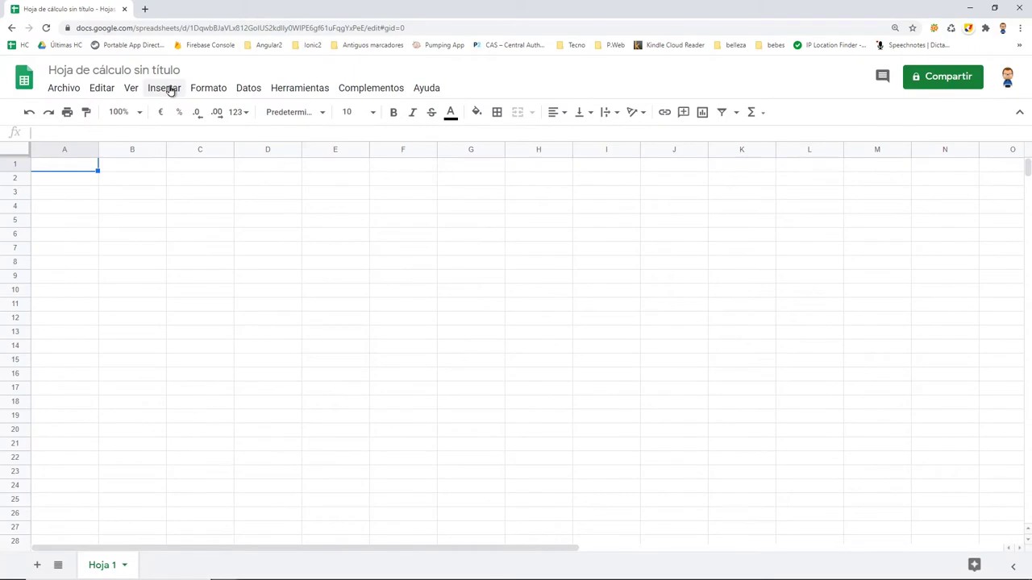
left_click(145, 9)
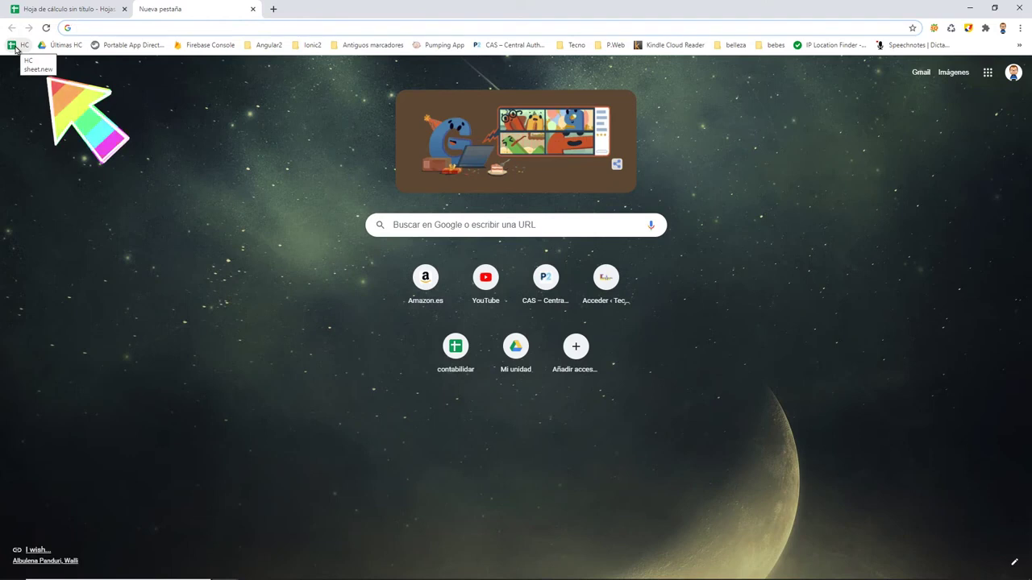
left_click(15, 45)
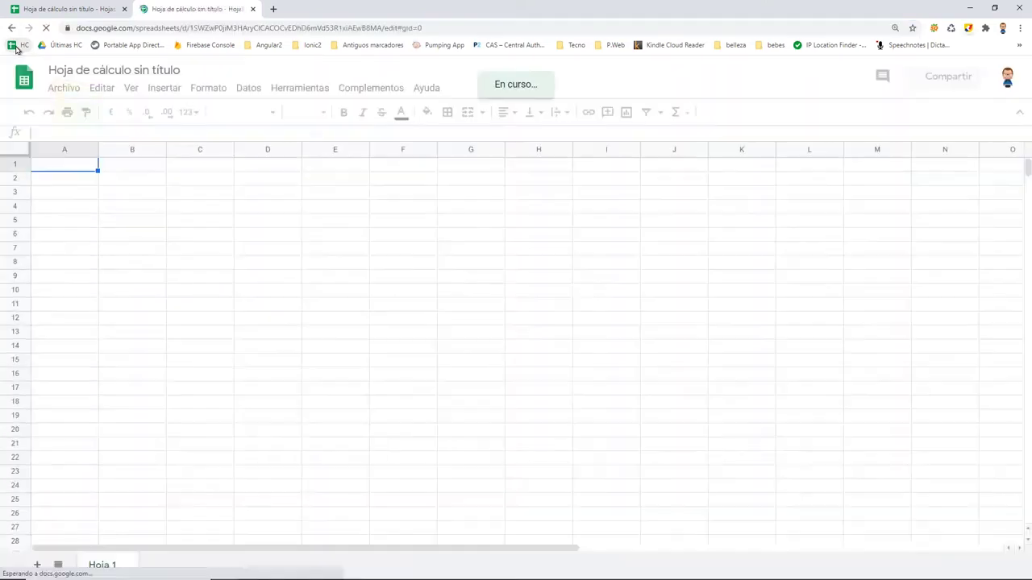
key("ctrl+w")
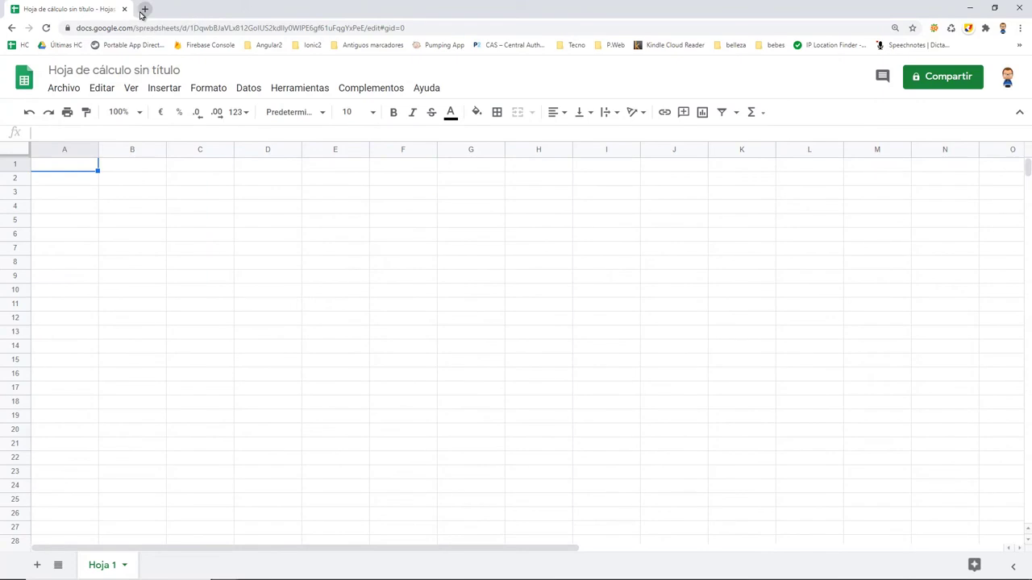
- Open Google Drive's My Drive in a new tab and show Recent files
left_click(143, 10)
left_click(521, 365)
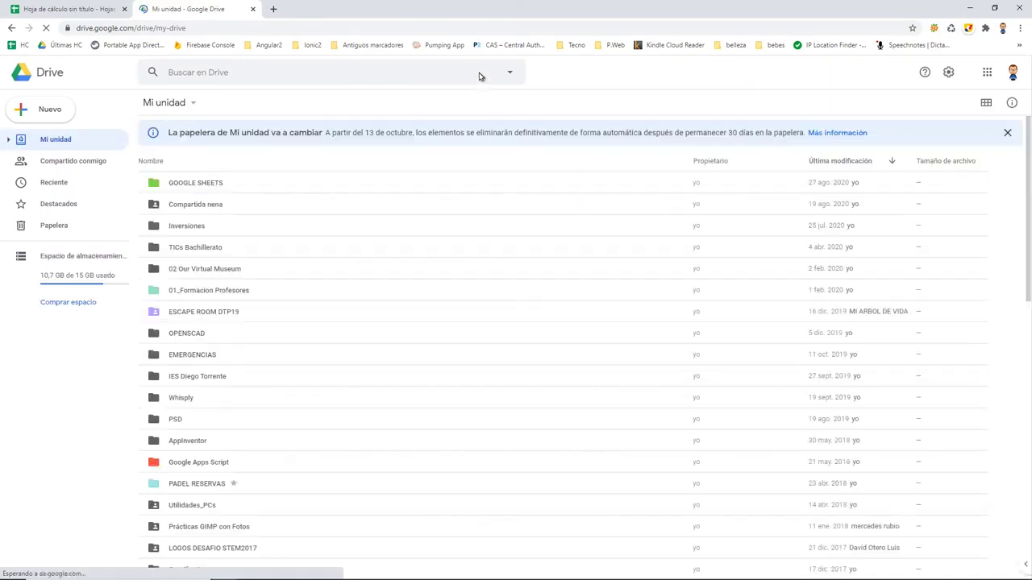
left_click(74, 182)
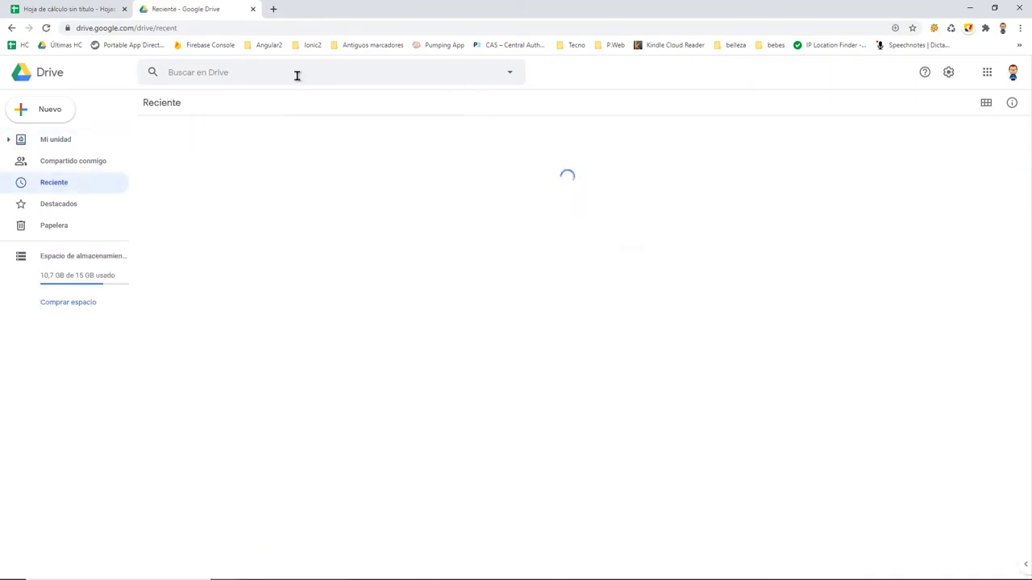
- Search Drive for files of type Hojas de cálculo, then close the results tab
left_click(510, 75)
left_click(313, 116)
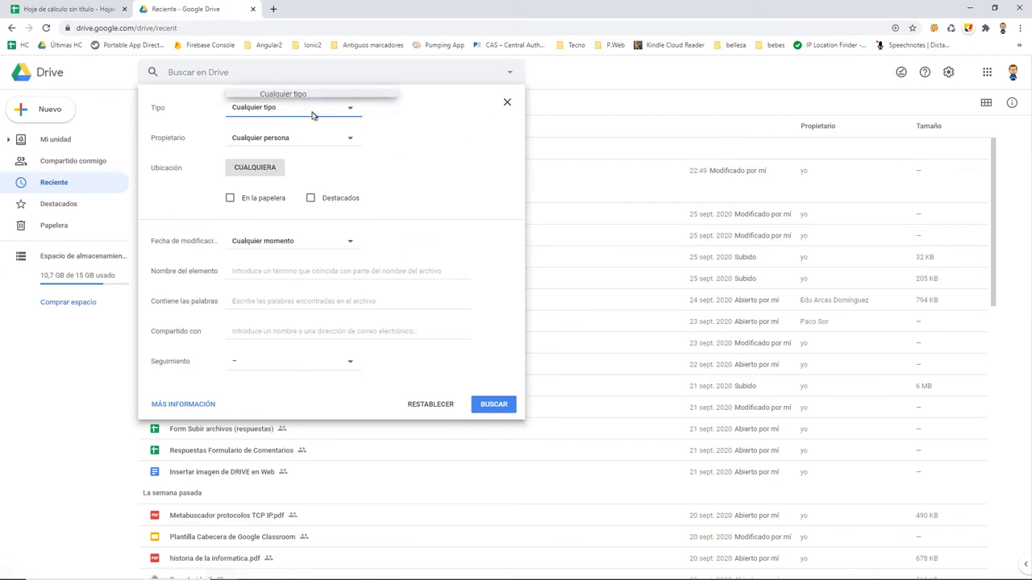
left_click(290, 178)
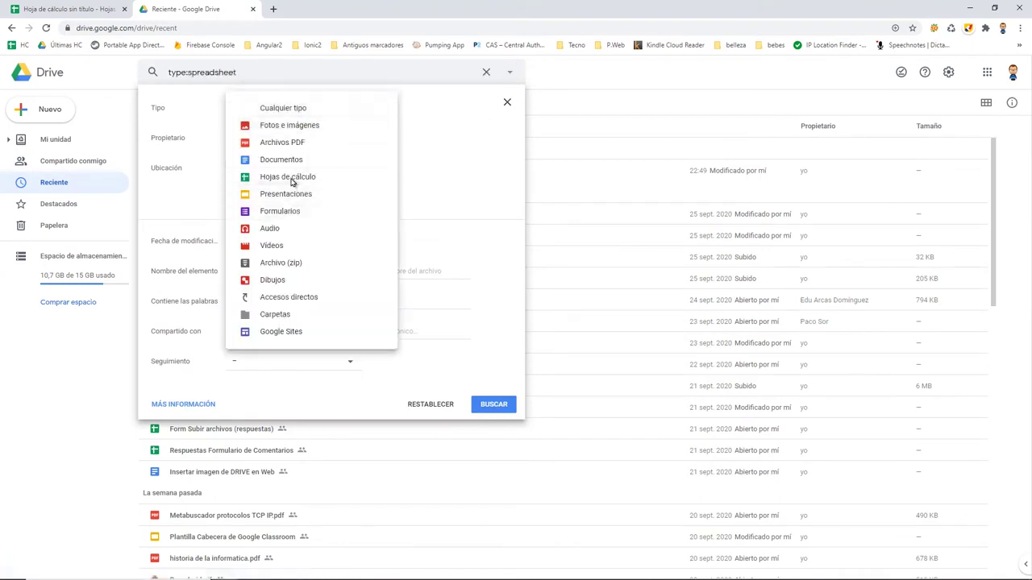
left_click(492, 405)
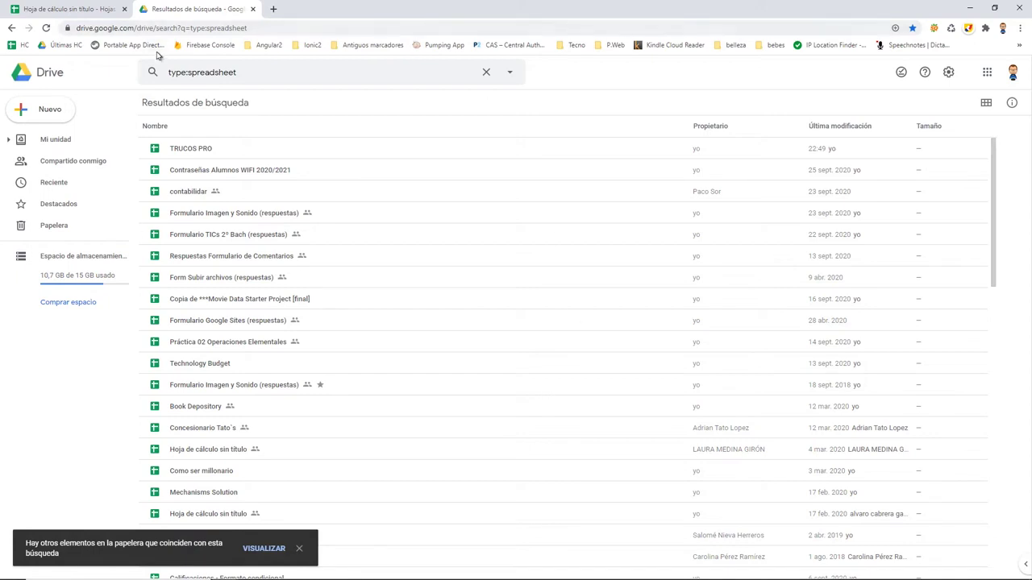
left_click(273, 9)
left_click(252, 9)
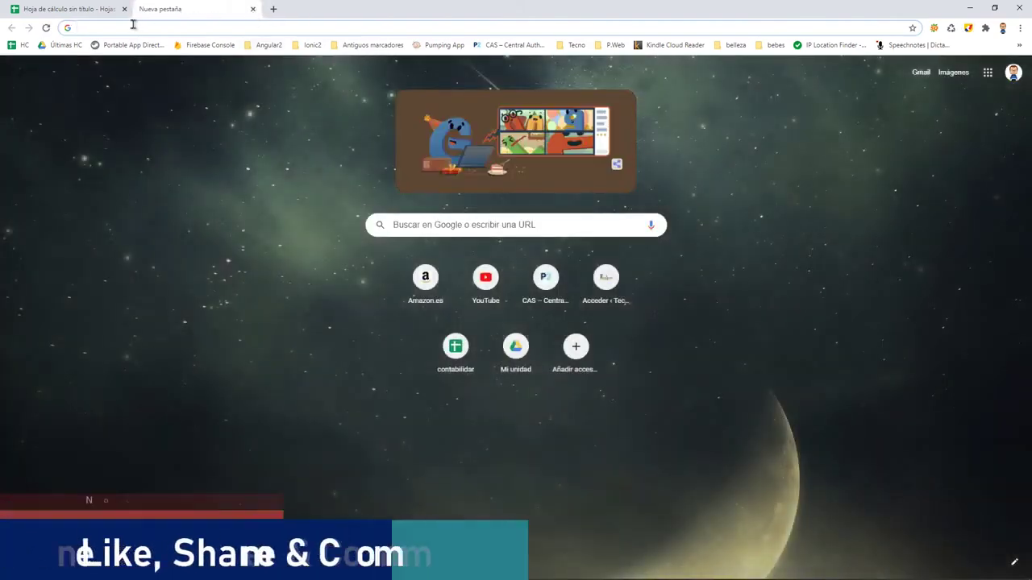
- Open the TRUCOS PRO spreadsheet from the Últimas HC bookmark's Drive list
left_click(58, 45)
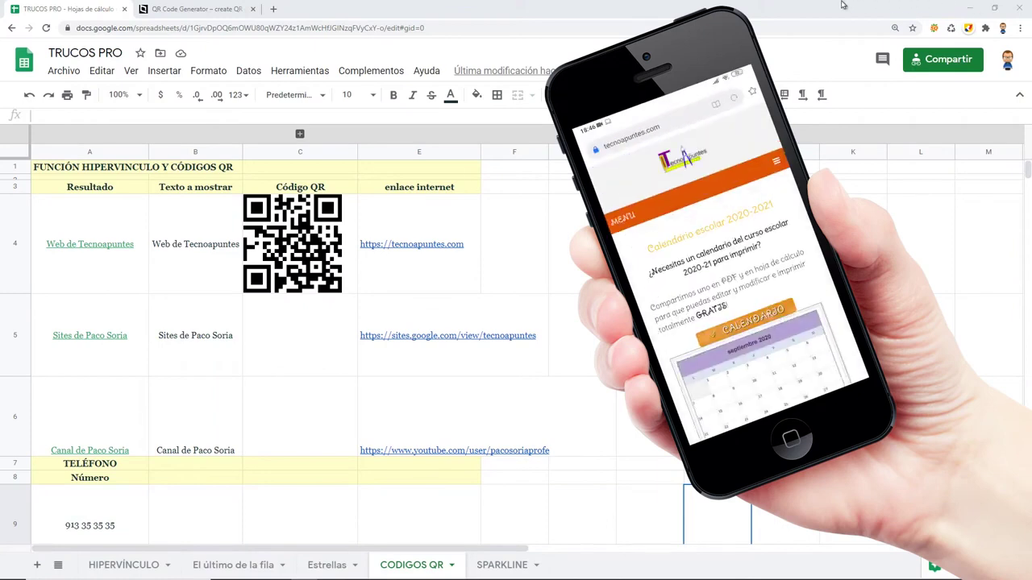
- Inspect C4's IMAGE QR code formula, then move to the QR Code Generator site
left_click(337, 240)
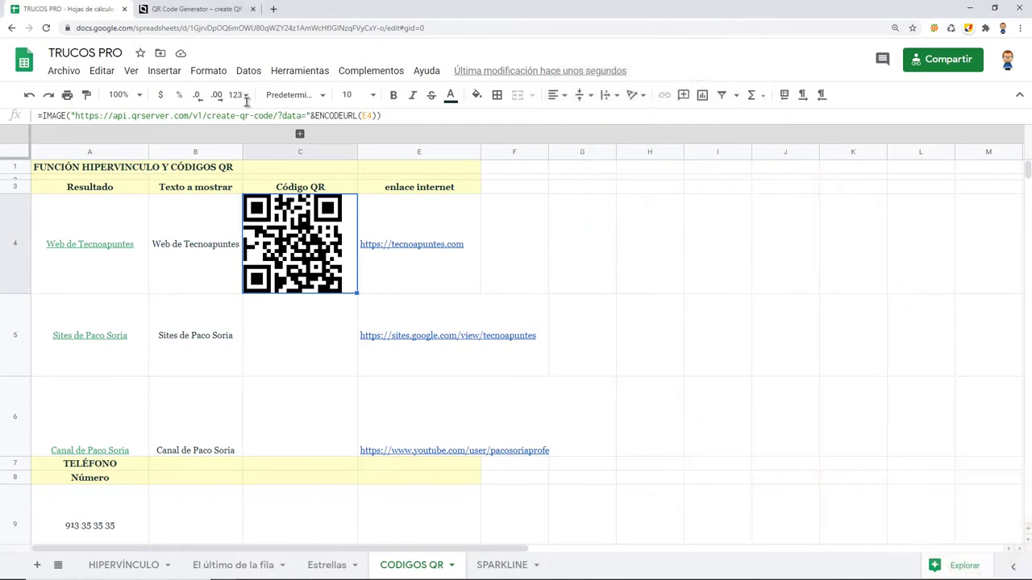
left_click(192, 10)
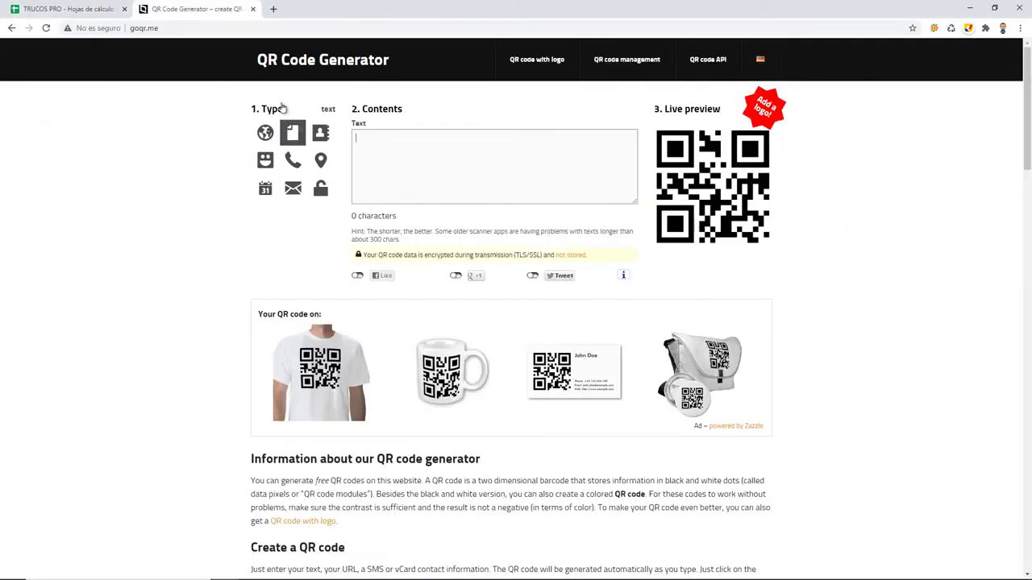
- Preview the vCard, geolocation, phone call and URL code types on goqr.me, then return to TRUCOS PRO
left_click(325, 131)
left_click(323, 161)
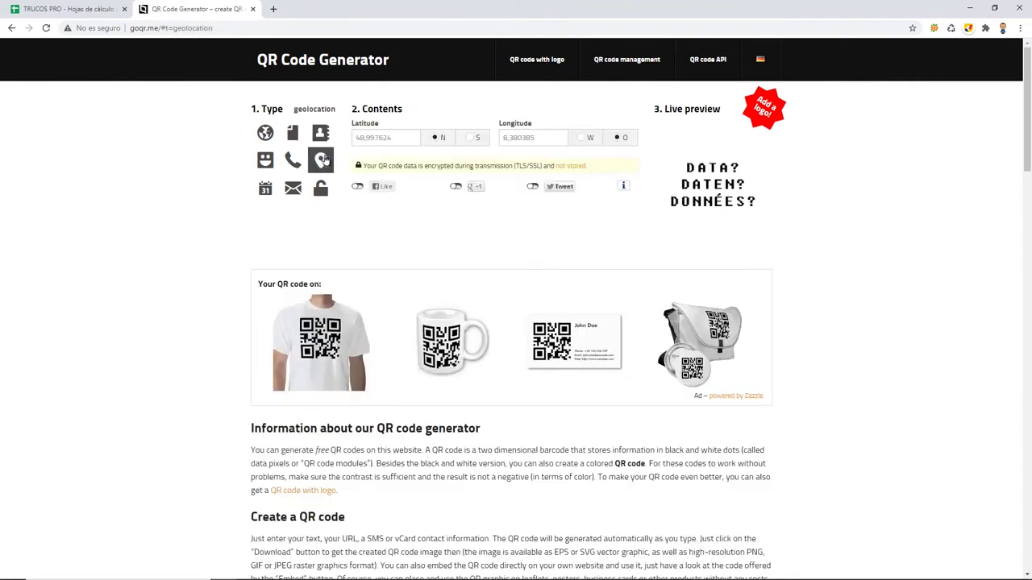
left_click(293, 160)
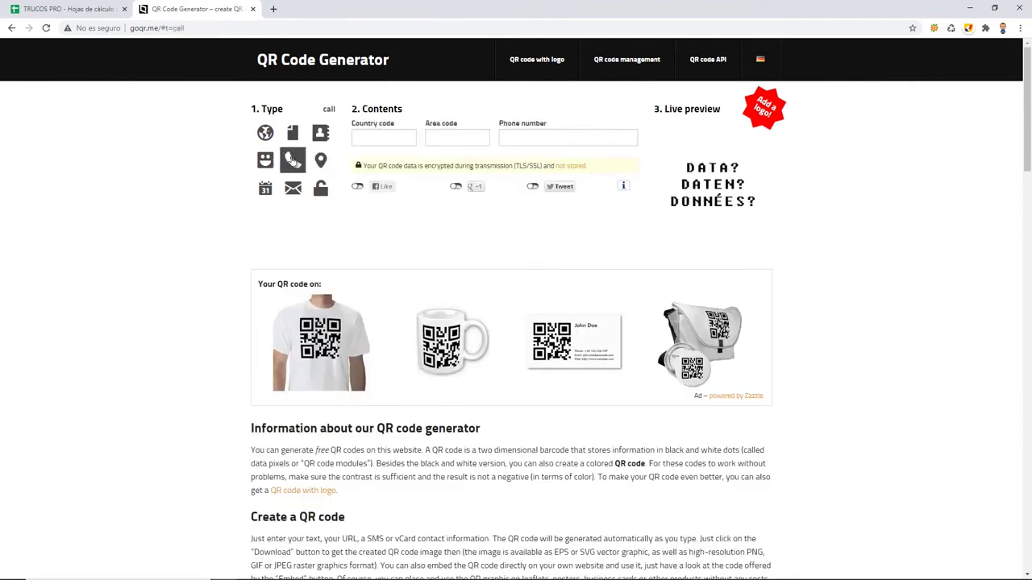
left_click(265, 134)
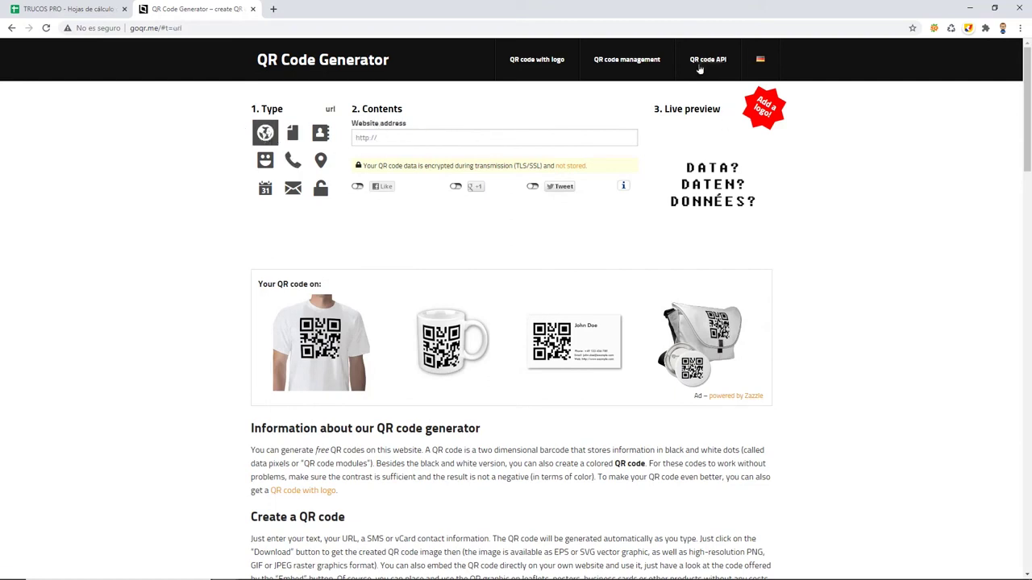
left_click(43, 7)
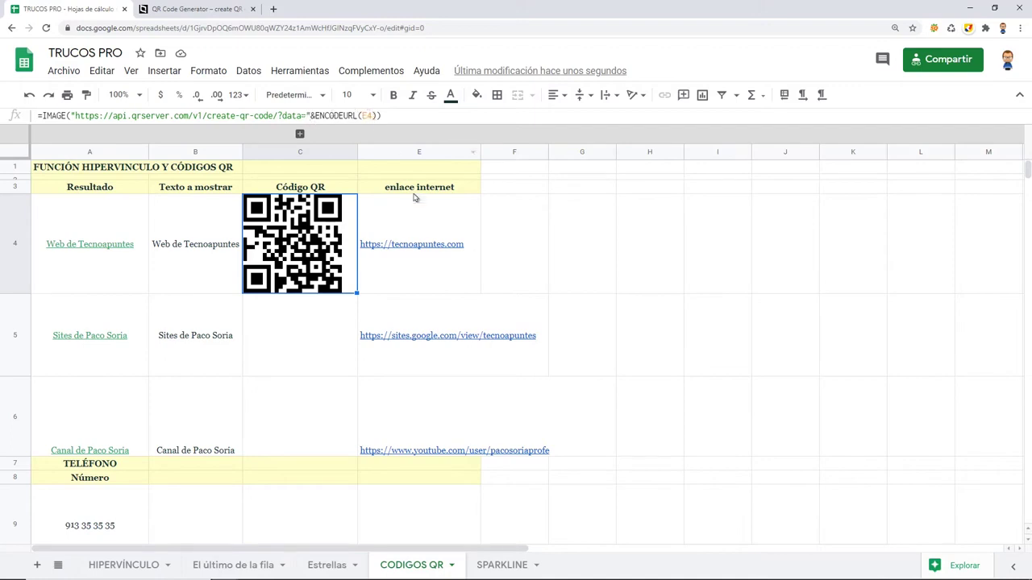
mouse_move(411, 245)
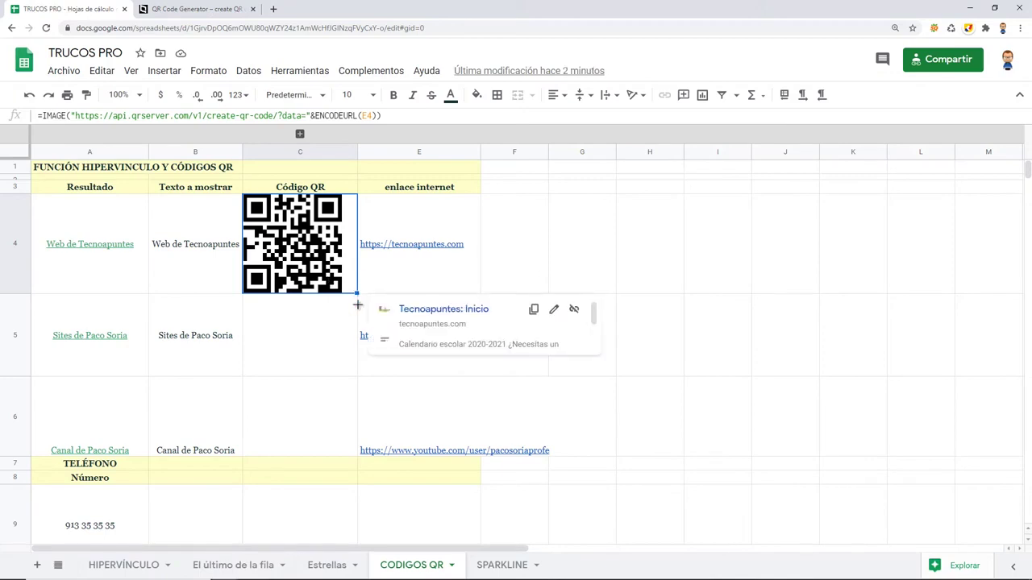
- Fill C4's QR code formula down through C5 and C6
left_click_drag(357, 292, 357, 439)
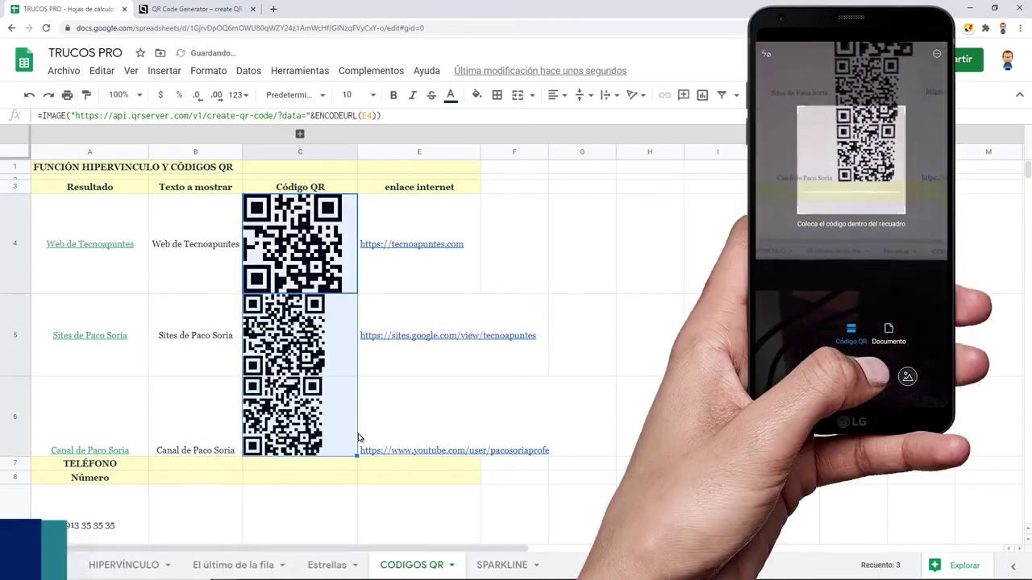
left_click(645, 416)
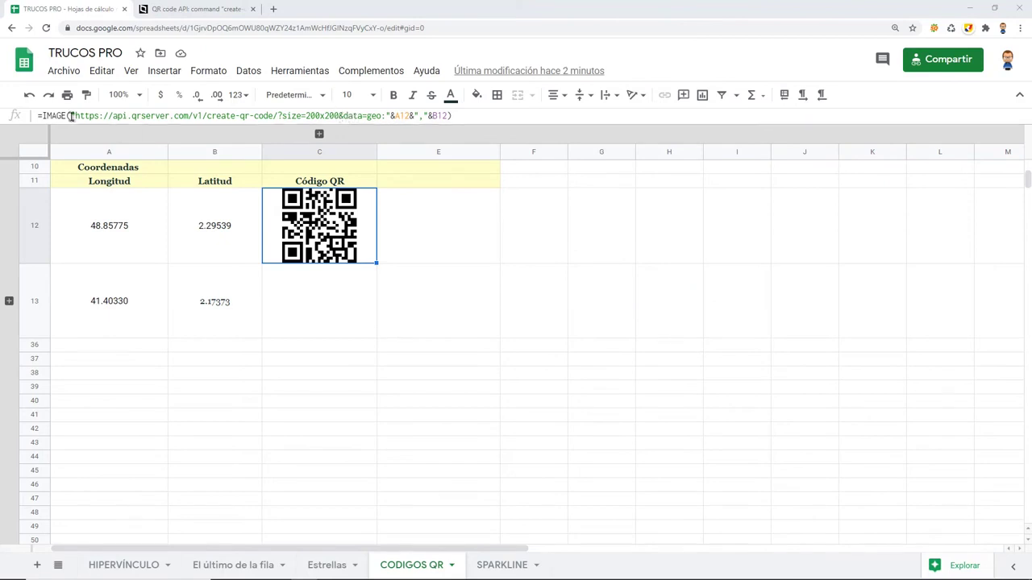
- Examine C12's geo QR formula, highlighting its API web address and A12 reference
left_click_drag(88, 116, 378, 119)
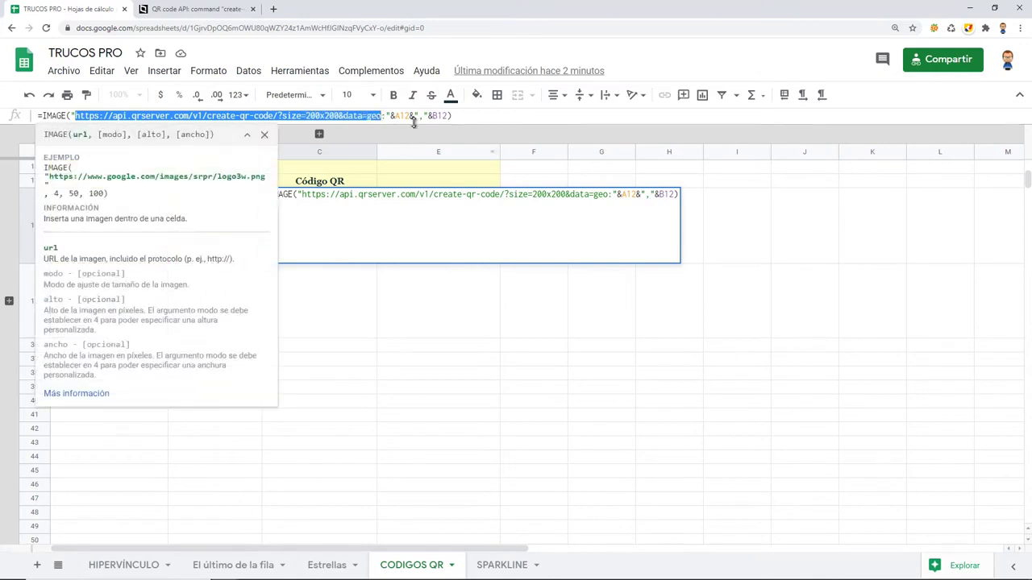
left_click(410, 117)
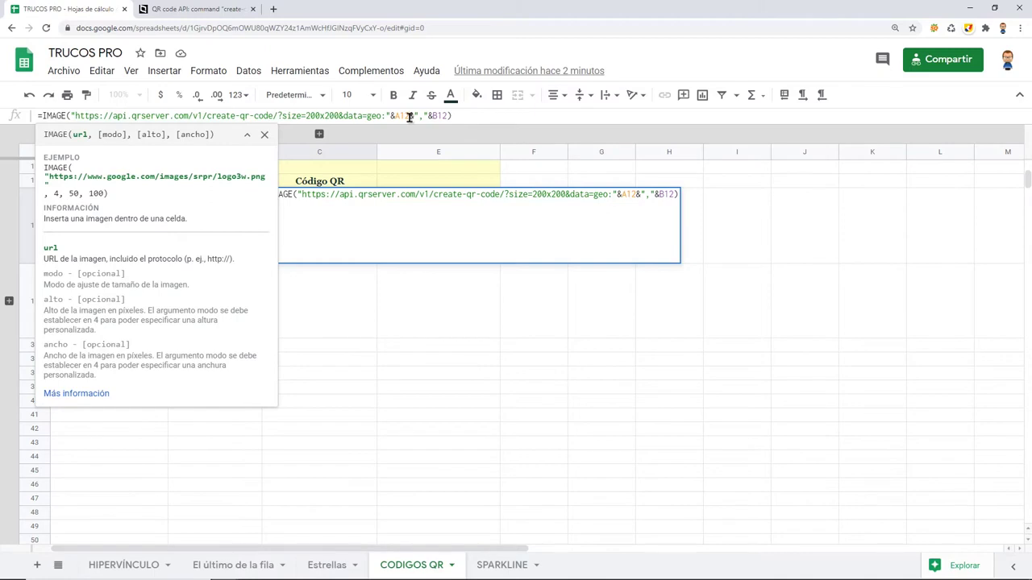
key("Escape")
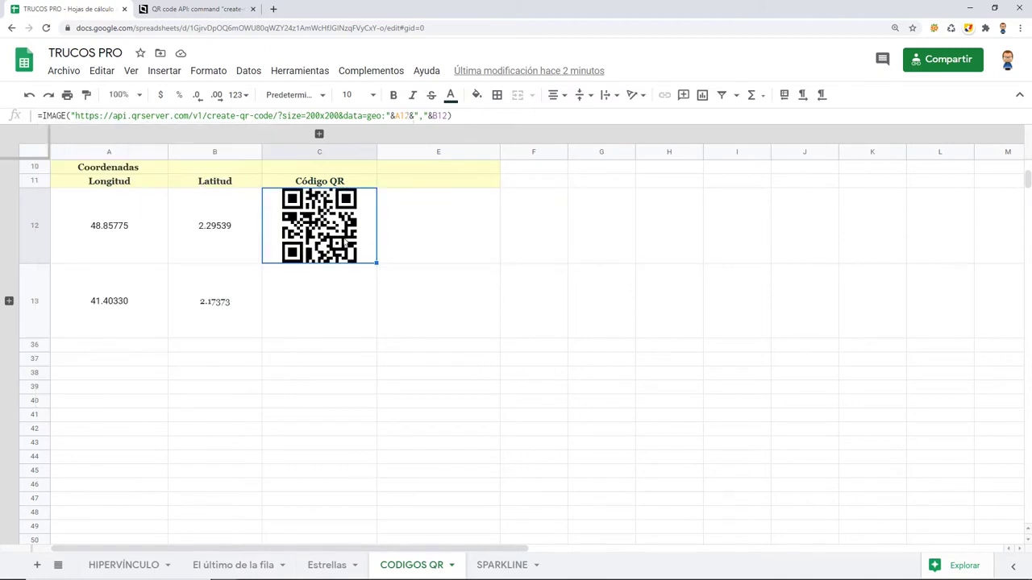
- Fill C12's geolocation QR formula down so C13 shows a code for 41.40330, 2.17373
left_click(420, 251)
left_click(344, 230)
mouse_move(376, 263)
left_mouse_down()
mouse_move(381, 335)
mouse_move(365, 345)
left_mouse_up()
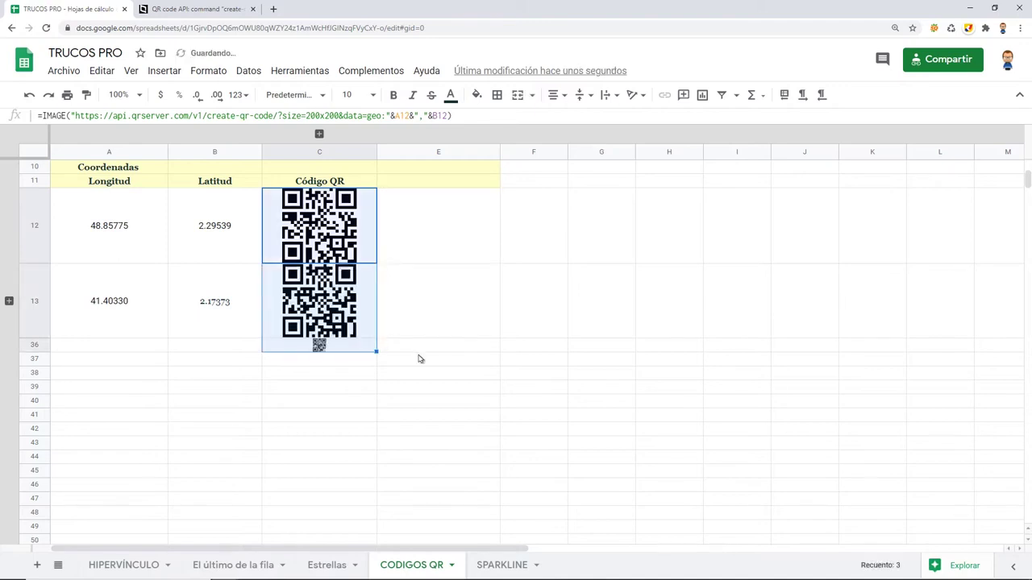
left_click(346, 350)
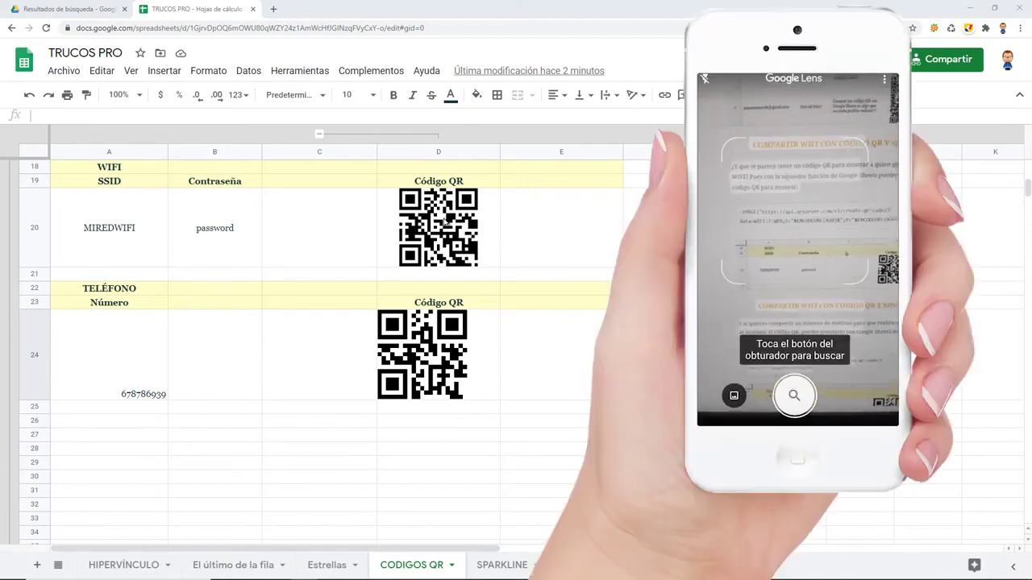
- Review D20's WiFi QR formula, examining its IMAGE, ENCODEURL and data=WIFI:T: parts
left_click(438, 227)
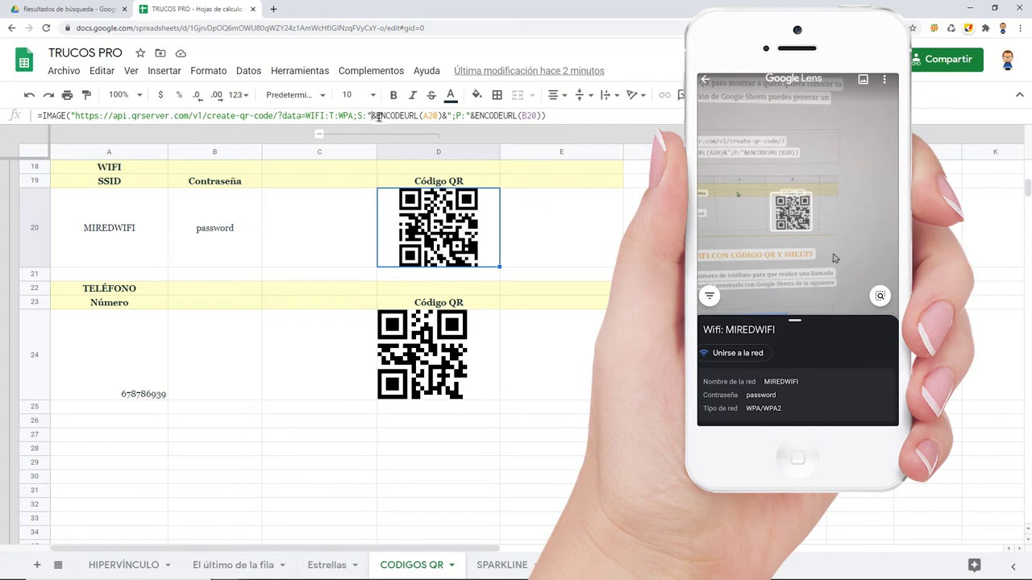
double_click(412, 116)
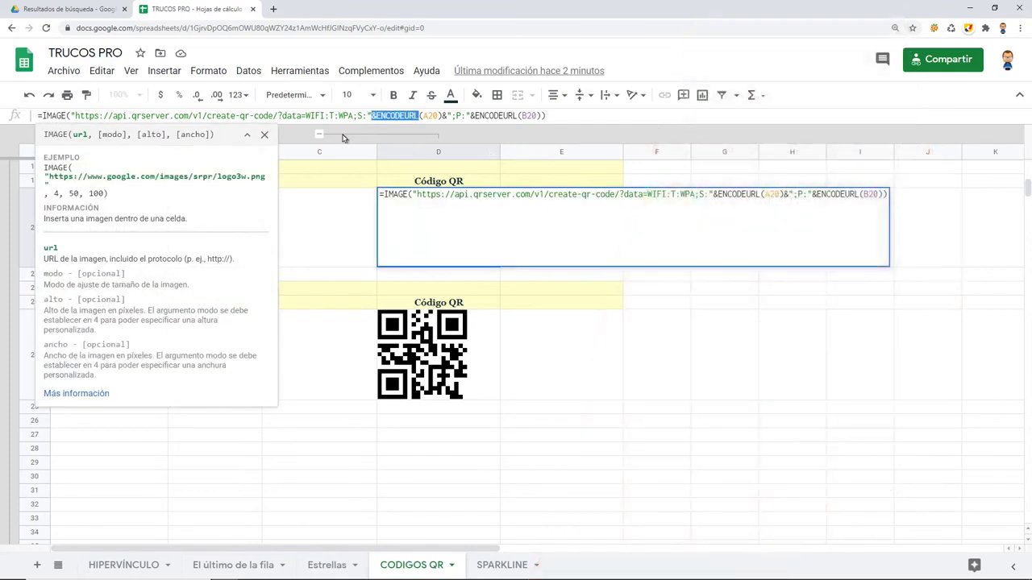
left_click(324, 119)
left_click(433, 119)
left_click(491, 118)
left_click(340, 117)
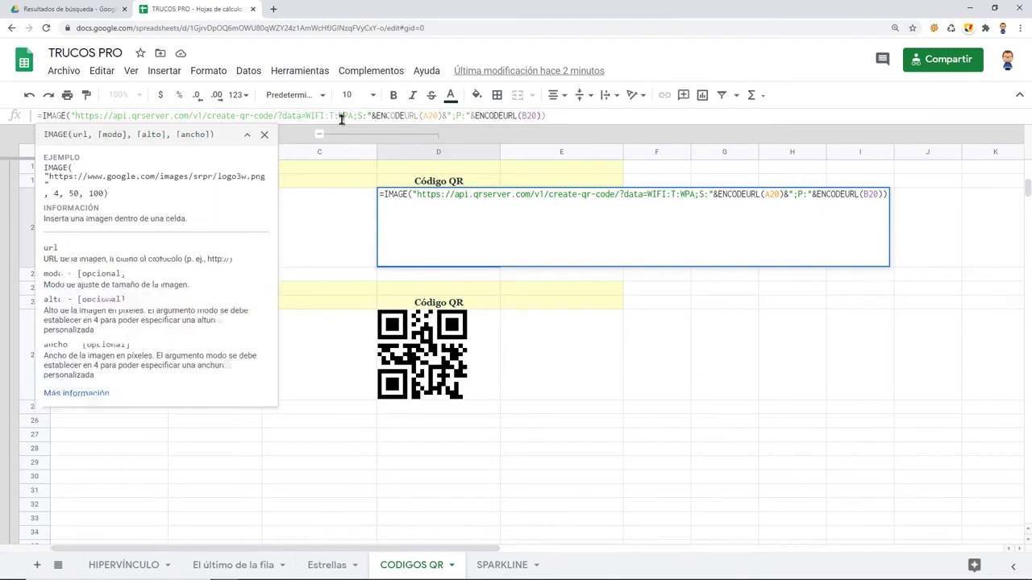
left_click_drag(340, 116, 281, 116)
left_click(562, 356)
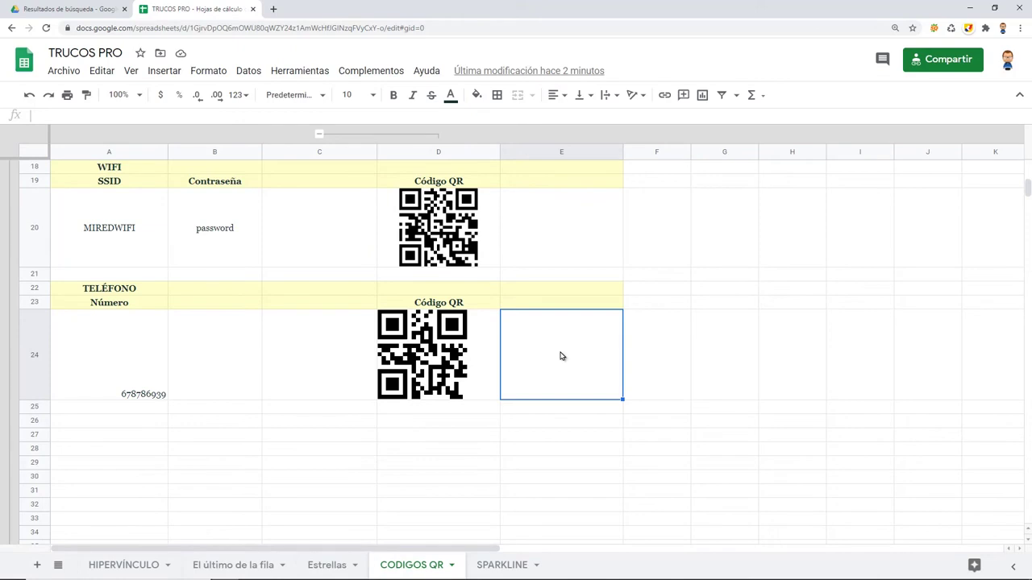
- Open the 'El último de la fila' sheet, where C2 returns Argo and C5 counts 10
left_click(439, 234)
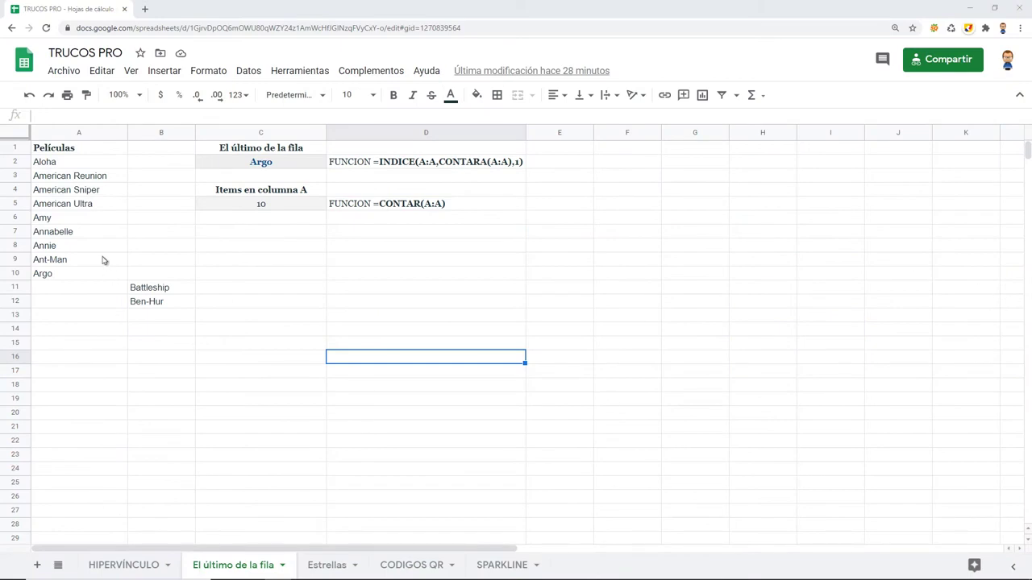
- Move Battleship and Ben-Hur into A11:A12, extending the Películas list, and check the C5 count
left_click_drag(75, 161, 84, 275)
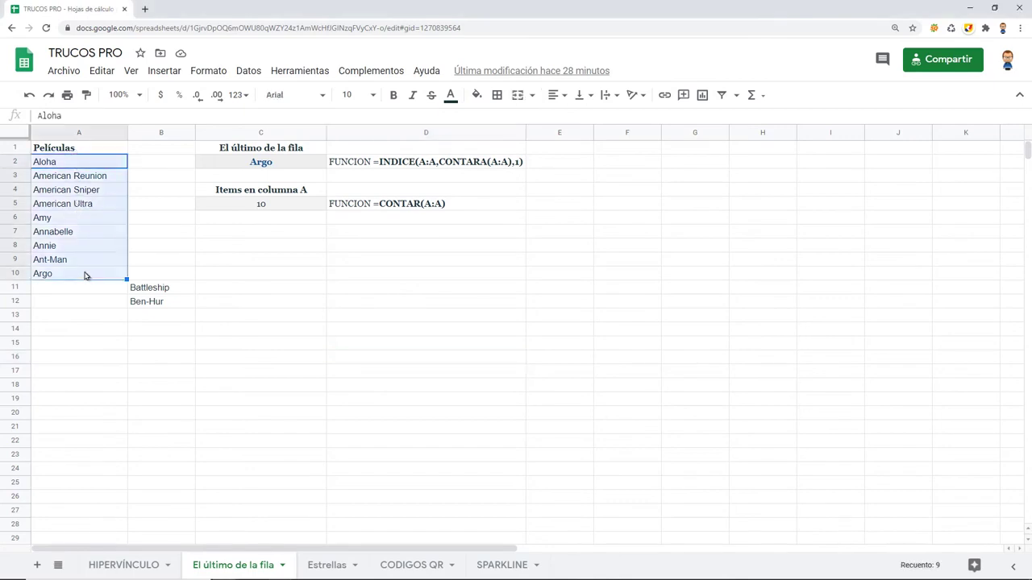
left_click(220, 266)
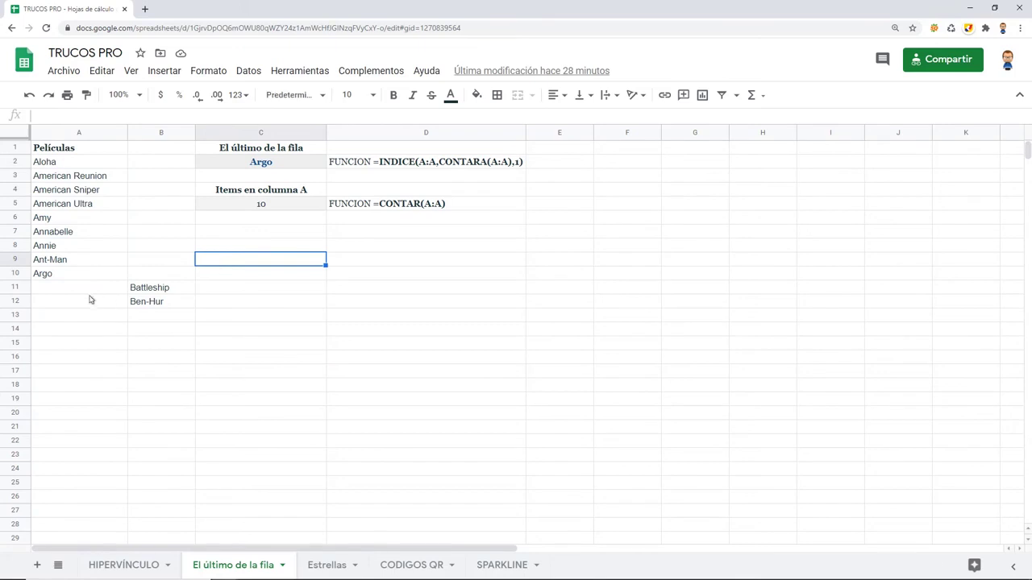
left_click(271, 164)
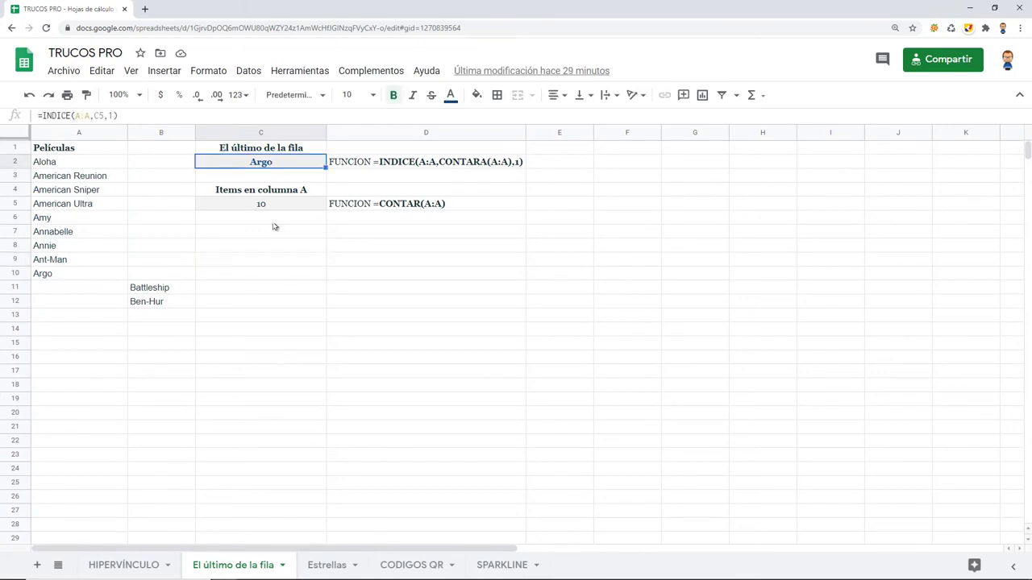
left_click(288, 305)
left_click(148, 286)
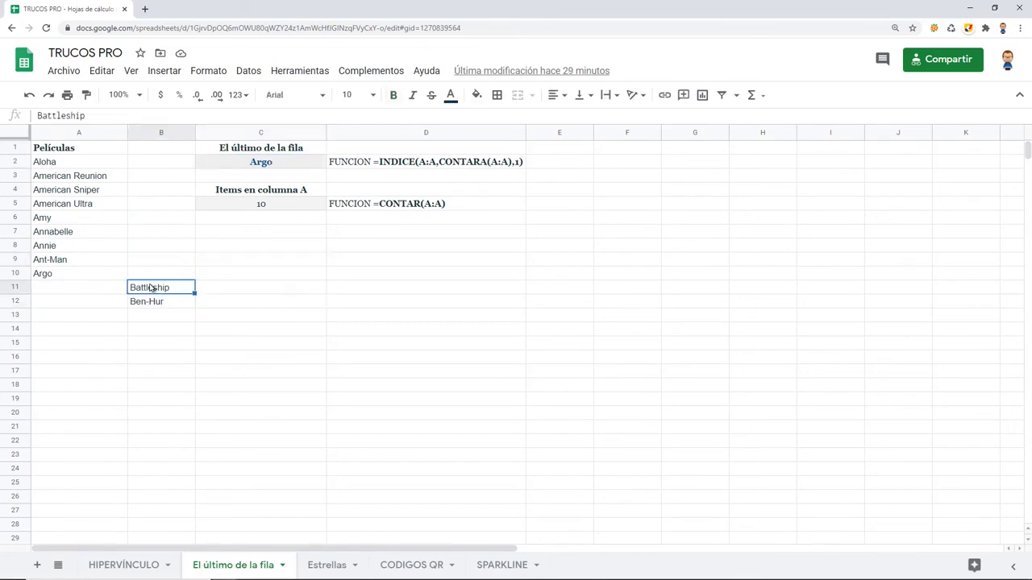
left_click_drag(150, 288, 108, 288)
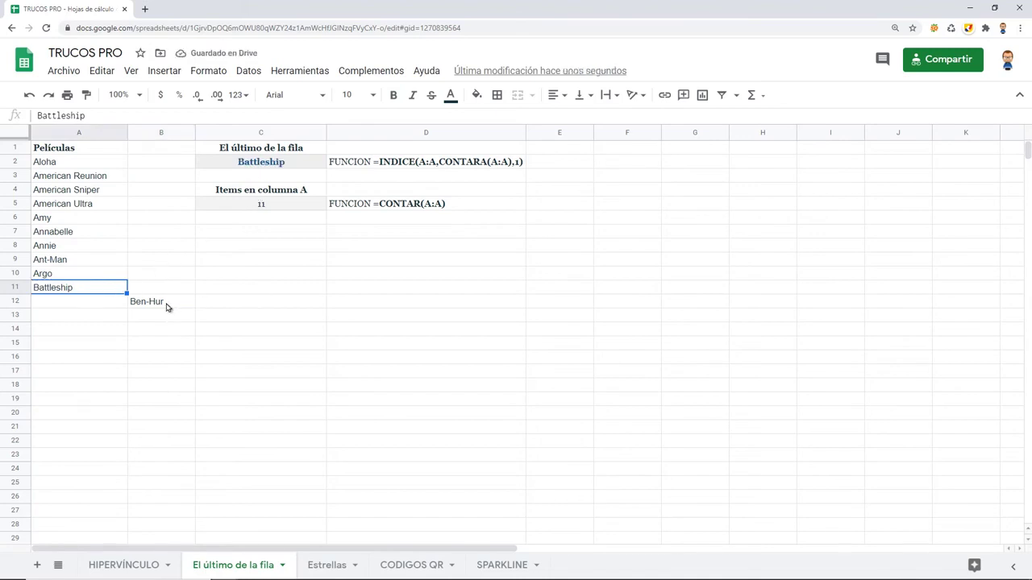
left_click(169, 306)
left_click_drag(169, 298, 97, 303)
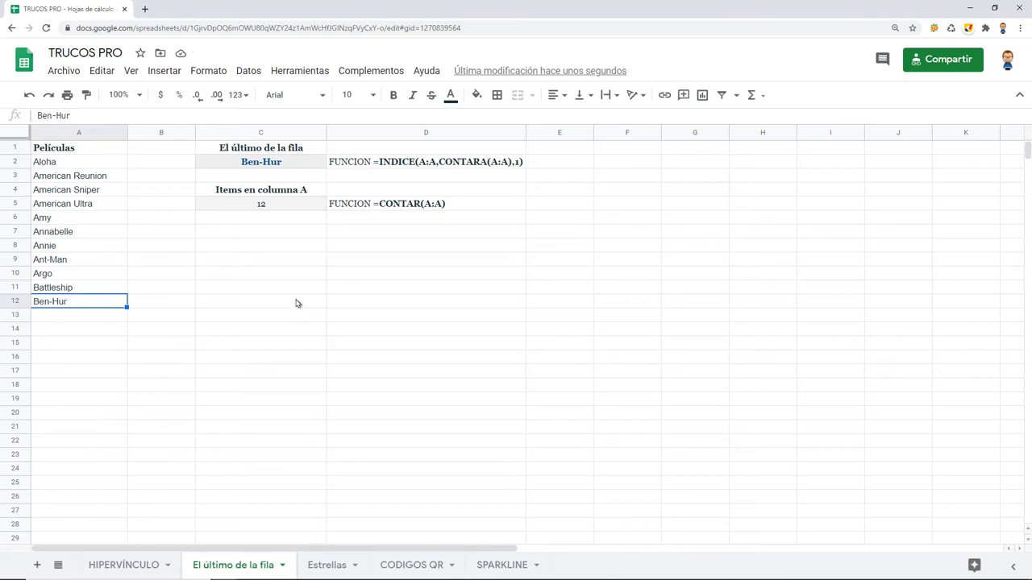
left_click(282, 209)
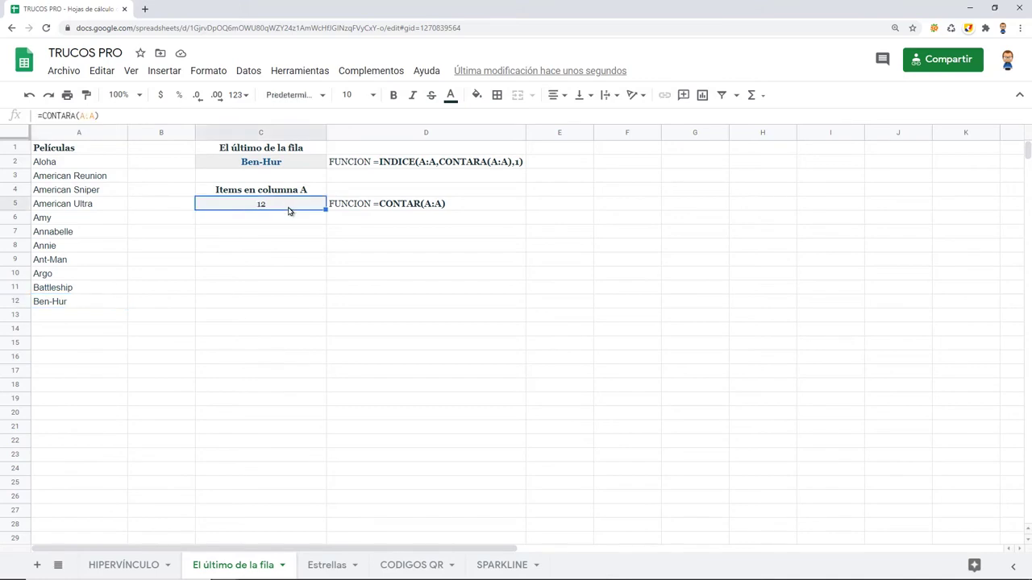
left_click(399, 207)
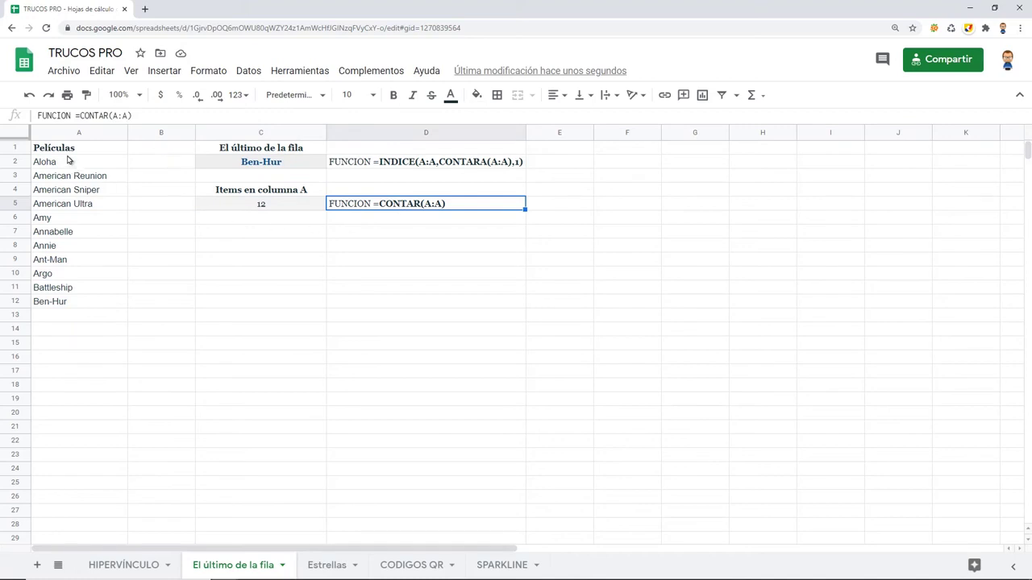
- Move Ben-Hur and Battleship back out of the Películas list in column A
left_click_drag(67, 153, 89, 306)
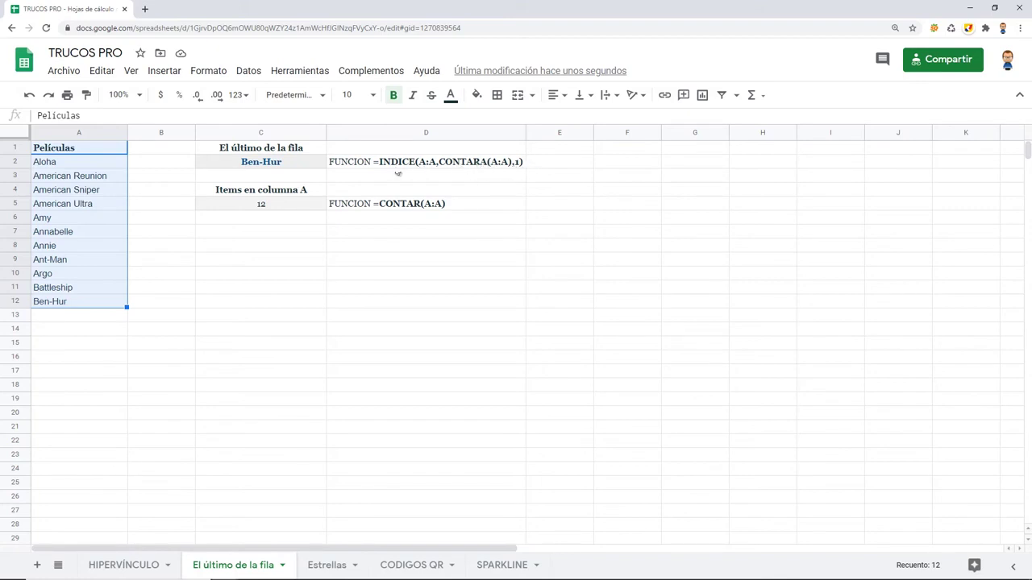
left_click(304, 165)
left_click(235, 325)
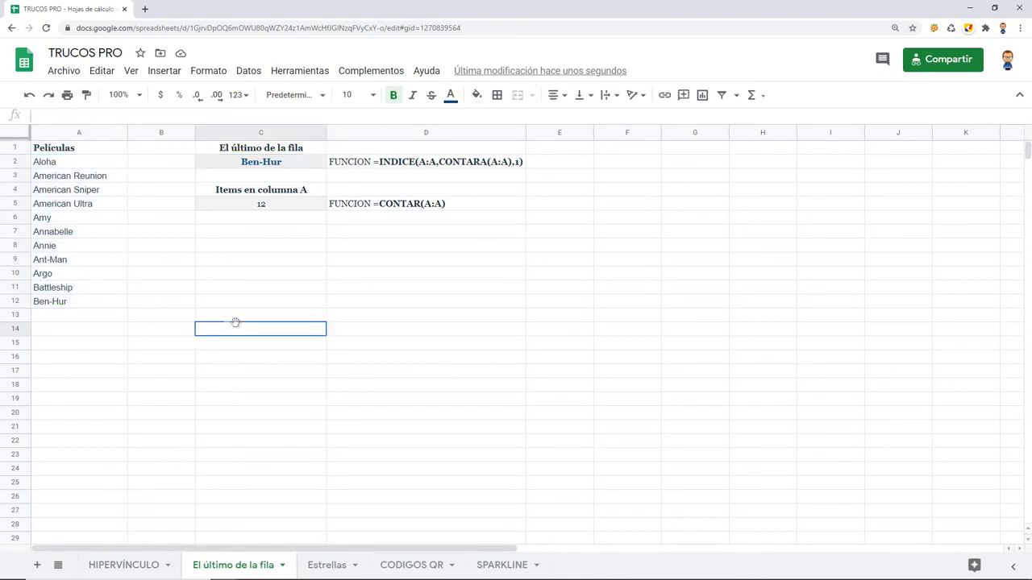
left_click(71, 301)
left_click_drag(116, 299, 166, 292)
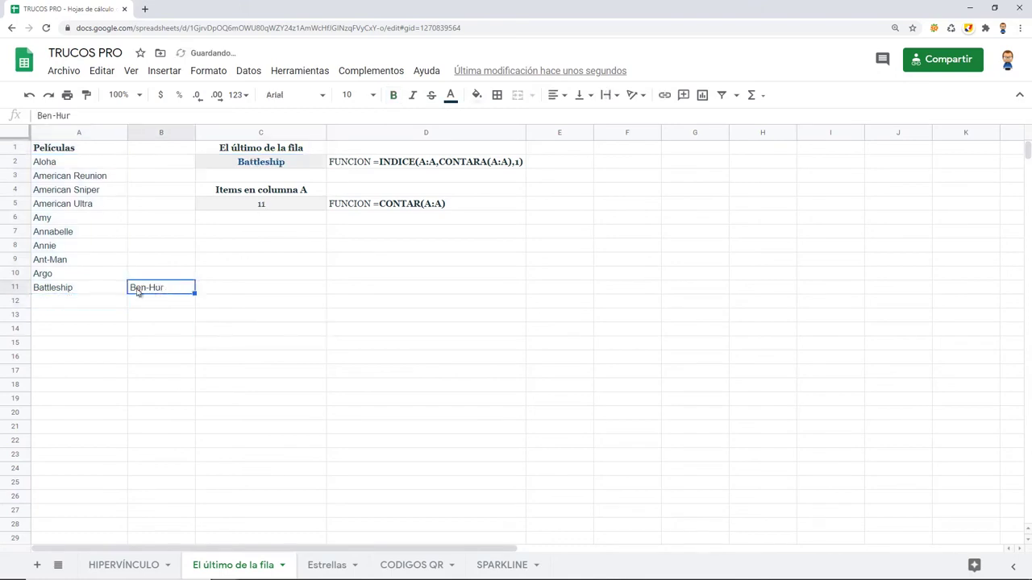
left_click(103, 288)
left_click(108, 277)
left_click(88, 288)
left_click_drag(117, 280, 154, 274)
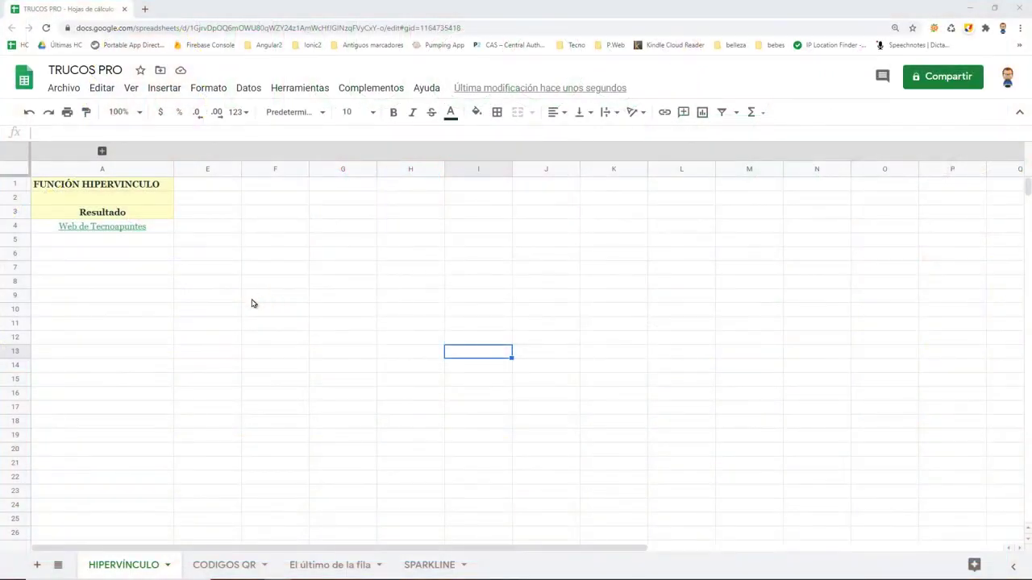
mouse_move(102, 226)
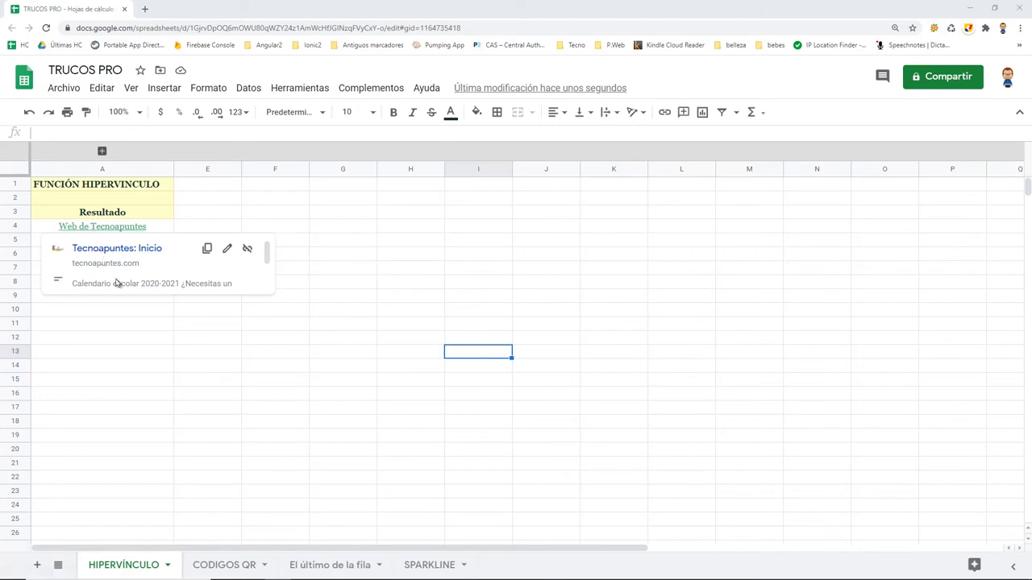
- Close the link preview and expand the hidden grouped columns B–D
left_click_drag(263, 256, 266, 274)
scroll(142, 273, "up", 3)
left_click(206, 356)
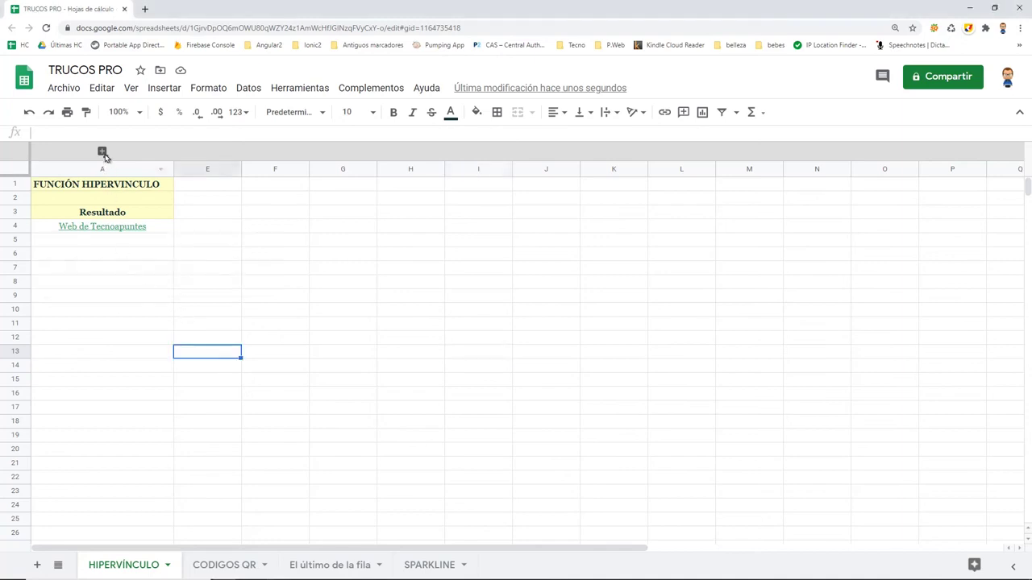
left_click(102, 151)
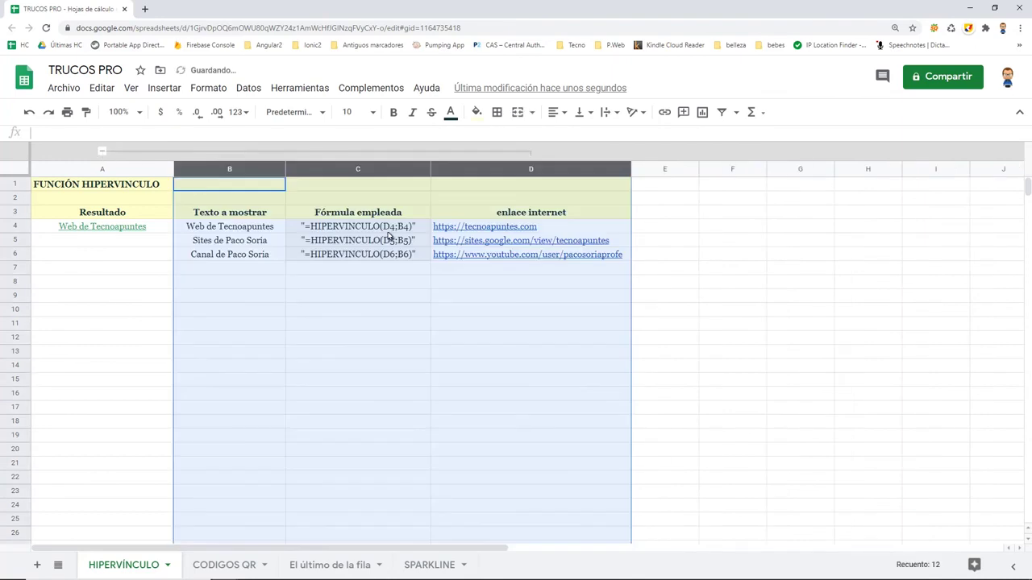
- Inspect the row 4 contents: C4 formula text, D4 URL, B4 display text and A4 hyperlink formula
left_click(387, 233)
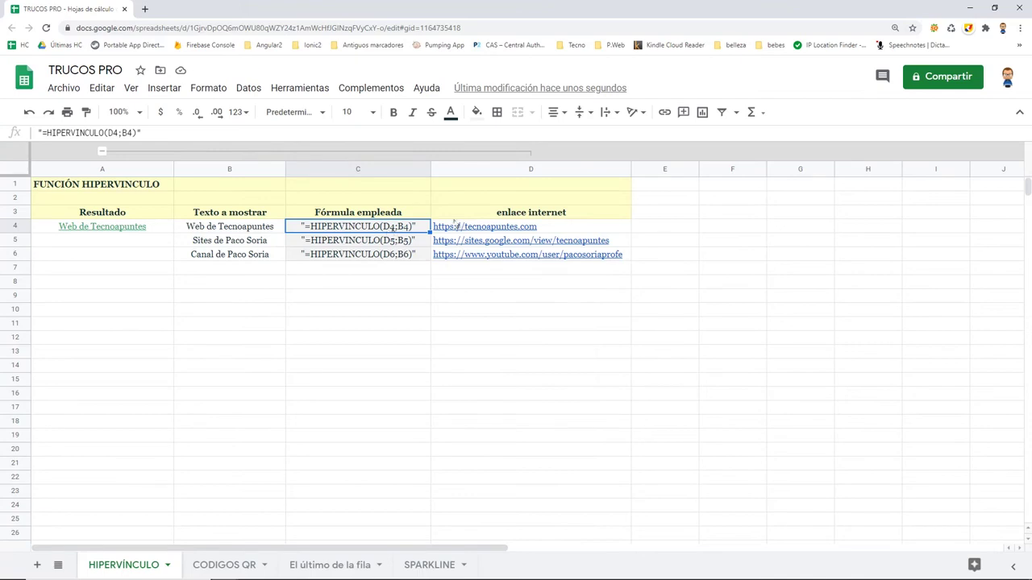
left_click(479, 231)
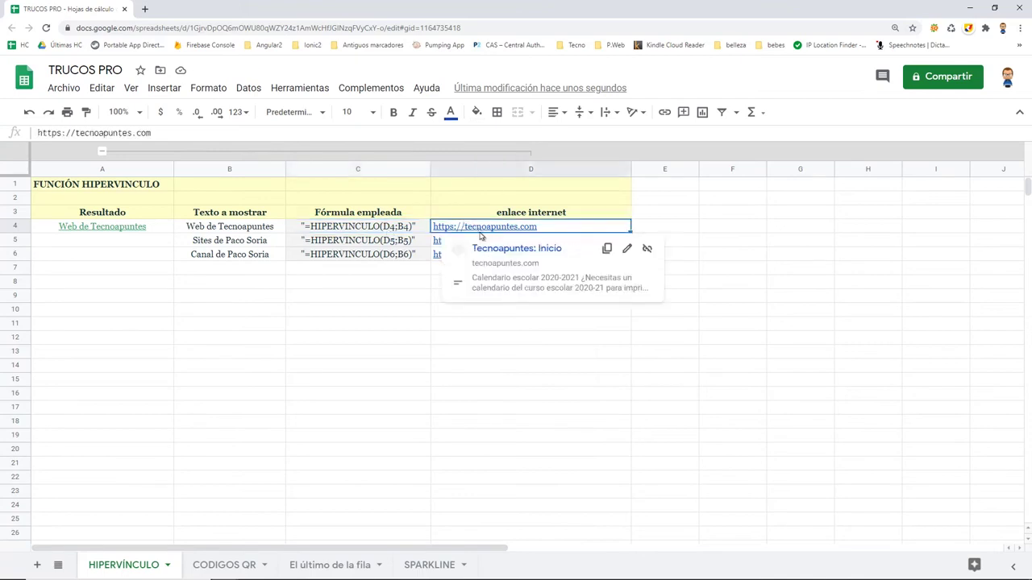
left_click(483, 355)
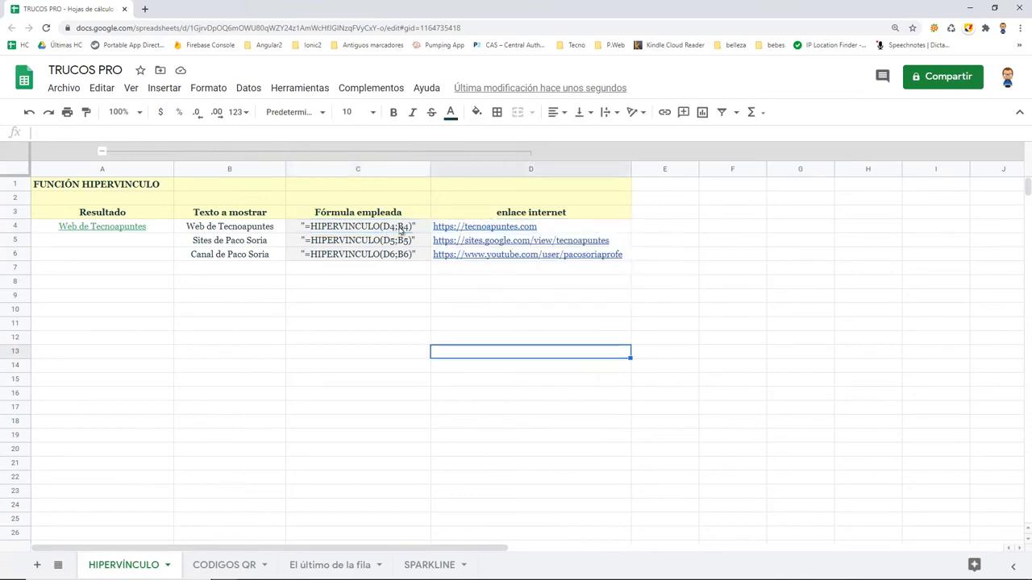
left_click(401, 228)
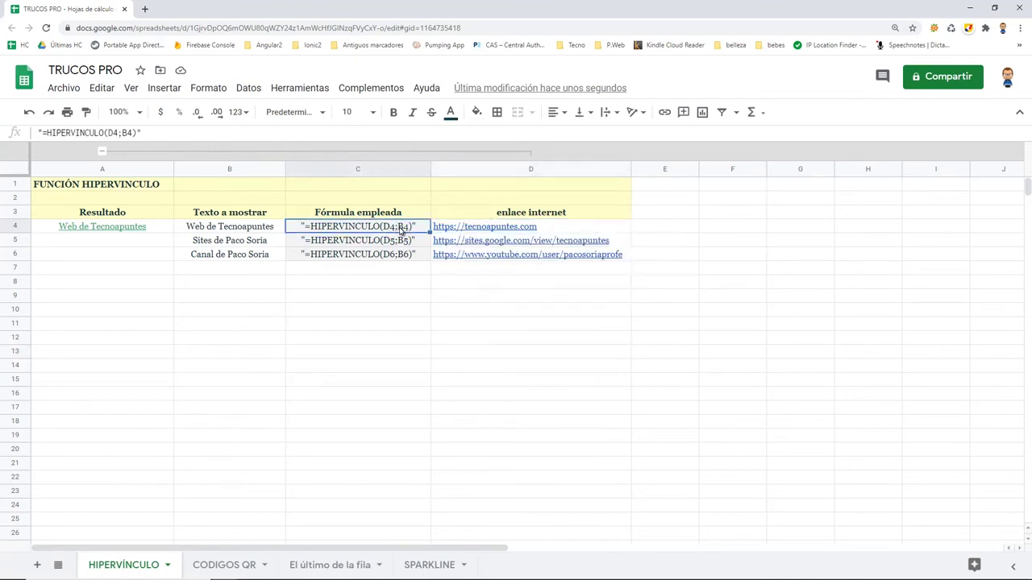
left_click(215, 232)
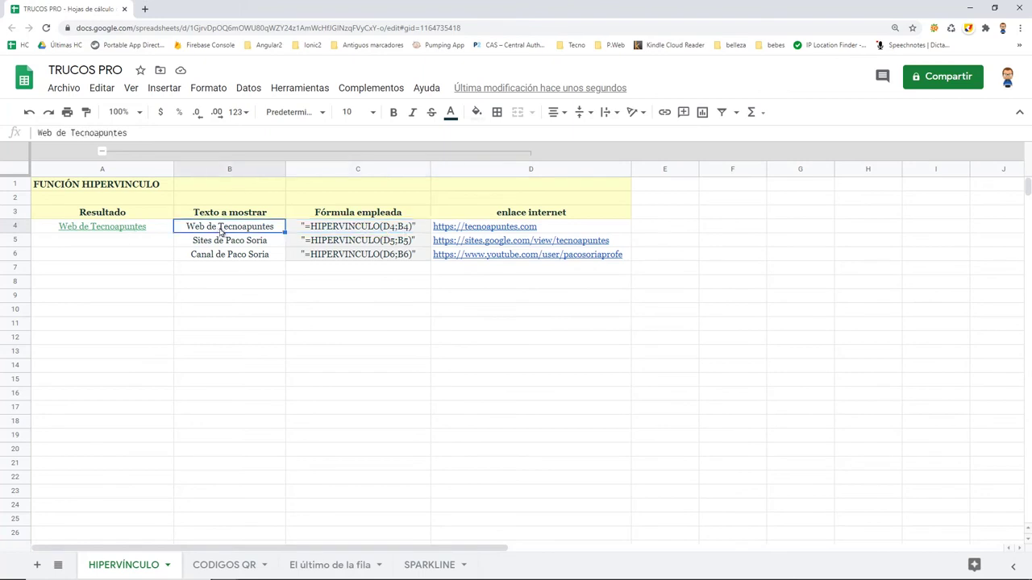
mouse_move(102, 227)
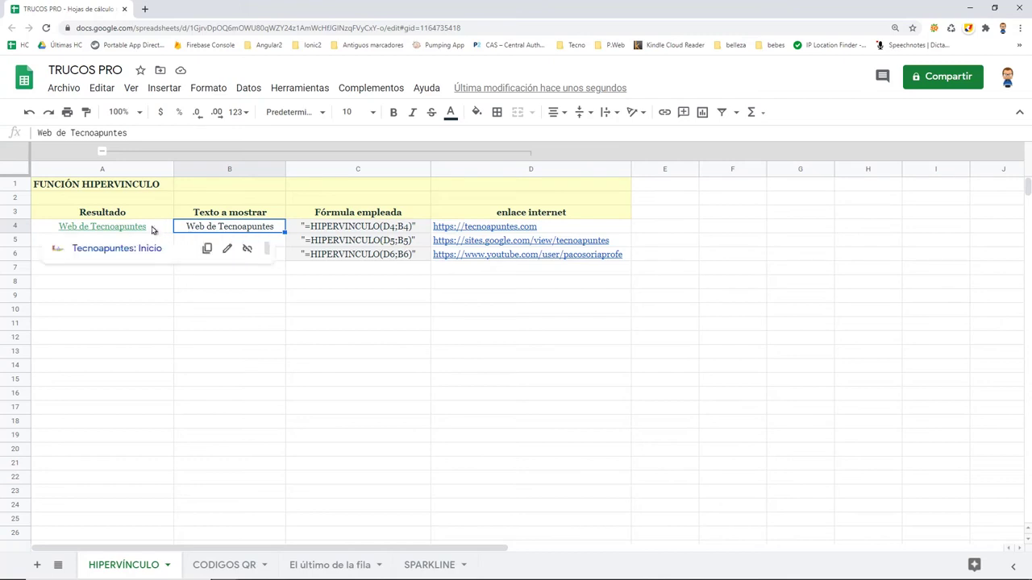
left_click(150, 228)
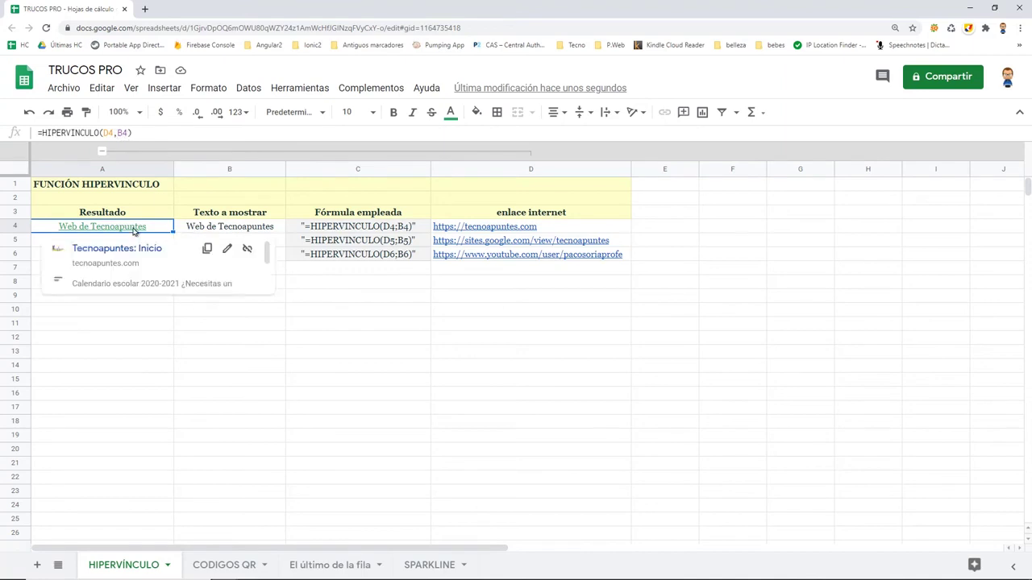
left_click(229, 365)
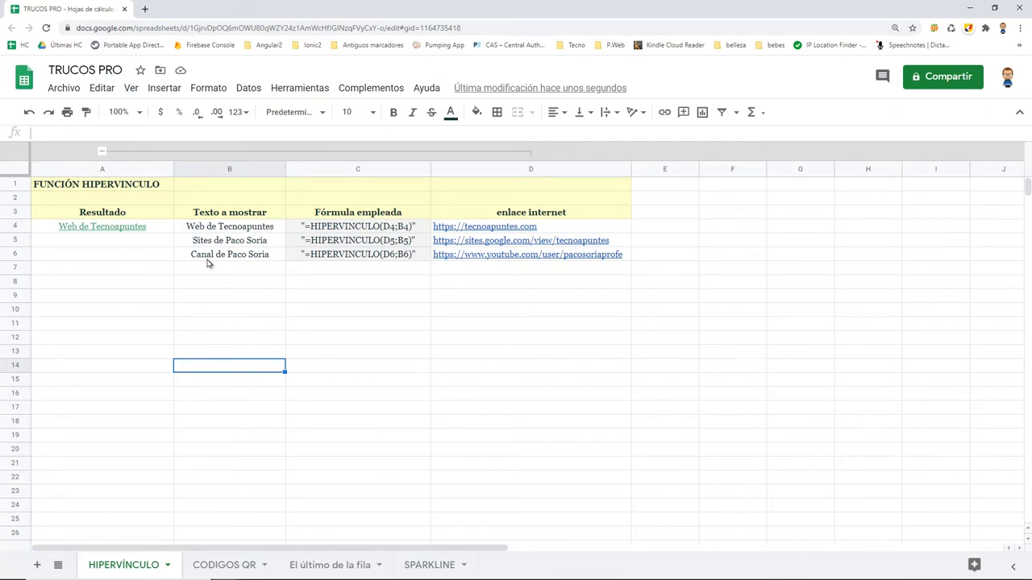
- Fill A4's HIPERVINCULO formula down into A5 and A6 and check the new links
left_click(167, 229)
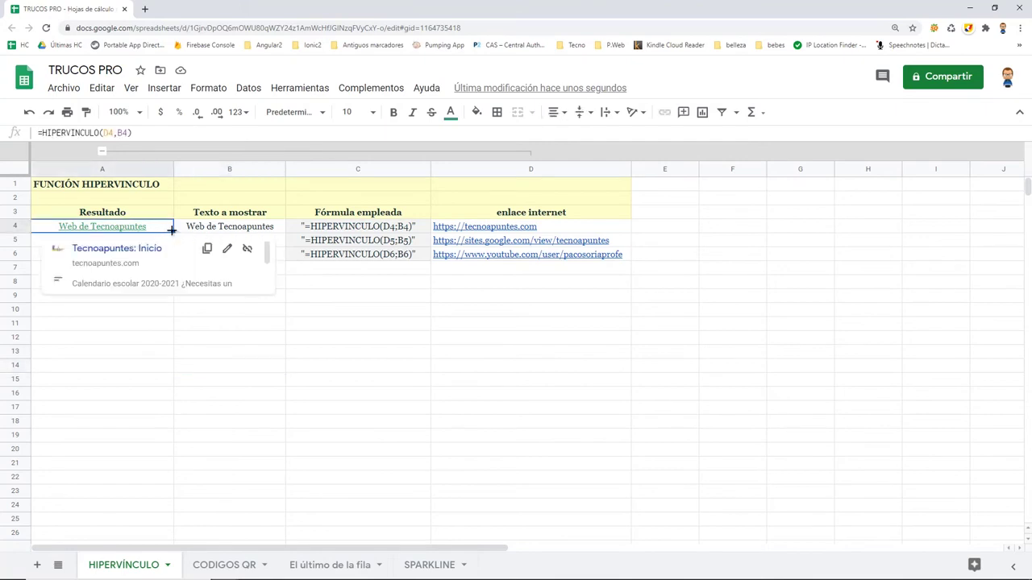
left_click_drag(177, 296, 159, 309)
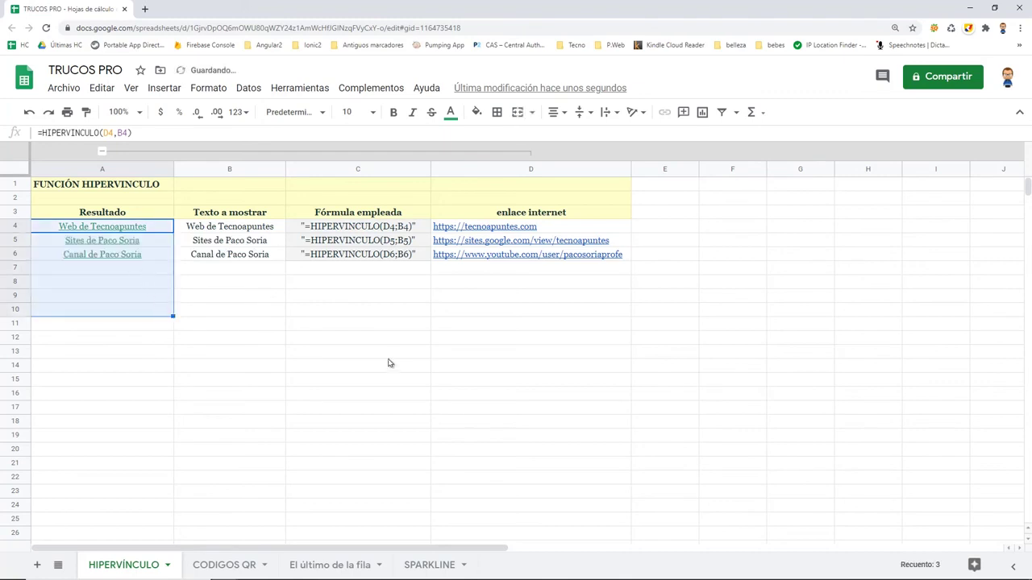
left_click(282, 342)
mouse_move(102, 240)
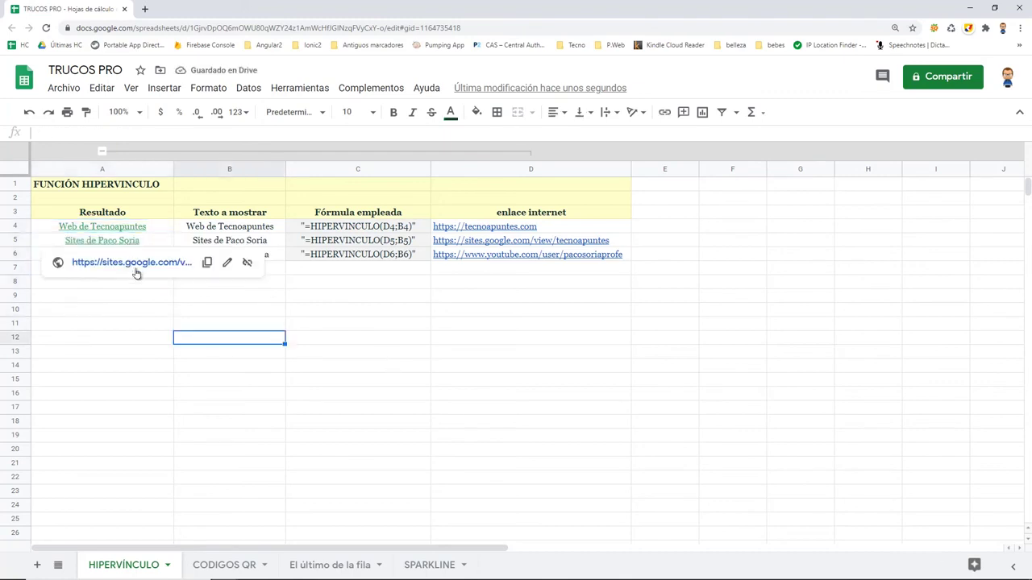
left_click(143, 324)
left_click(115, 256)
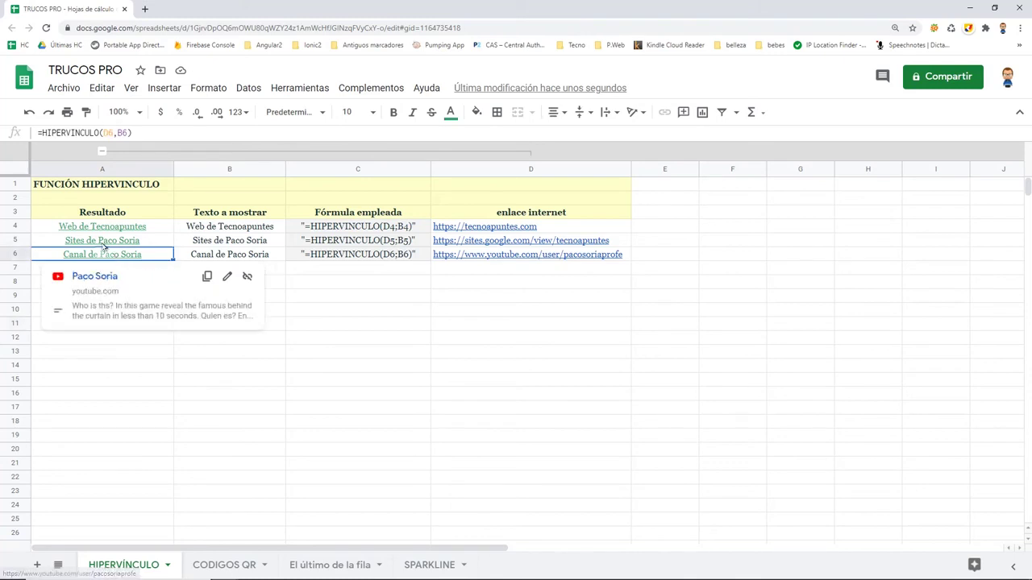
left_click(103, 241)
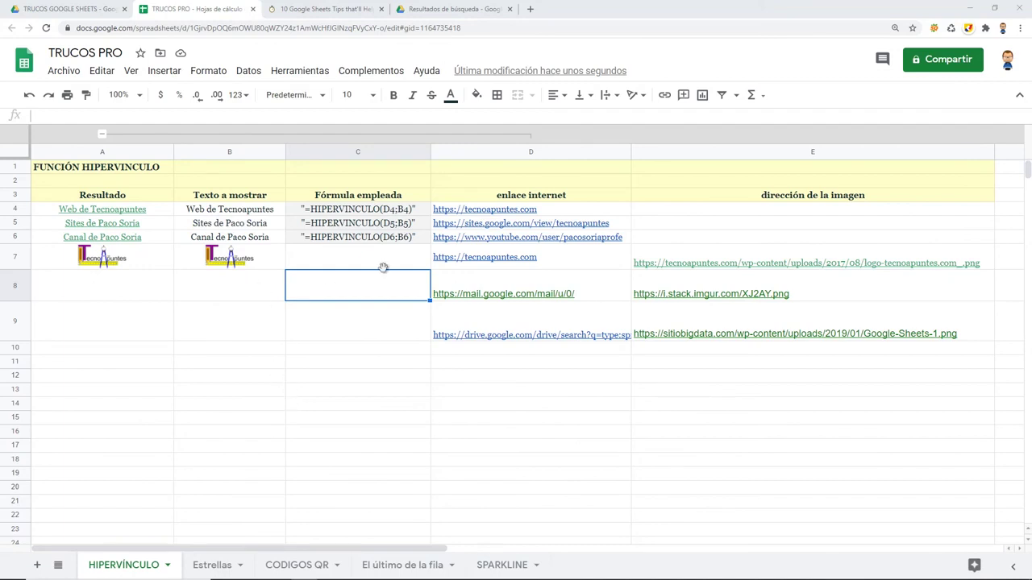
- Check D7's URL, E7's image address and B7's IMAGE formula, then verify A7's linked Tecnoapuntes logo
left_click(476, 263)
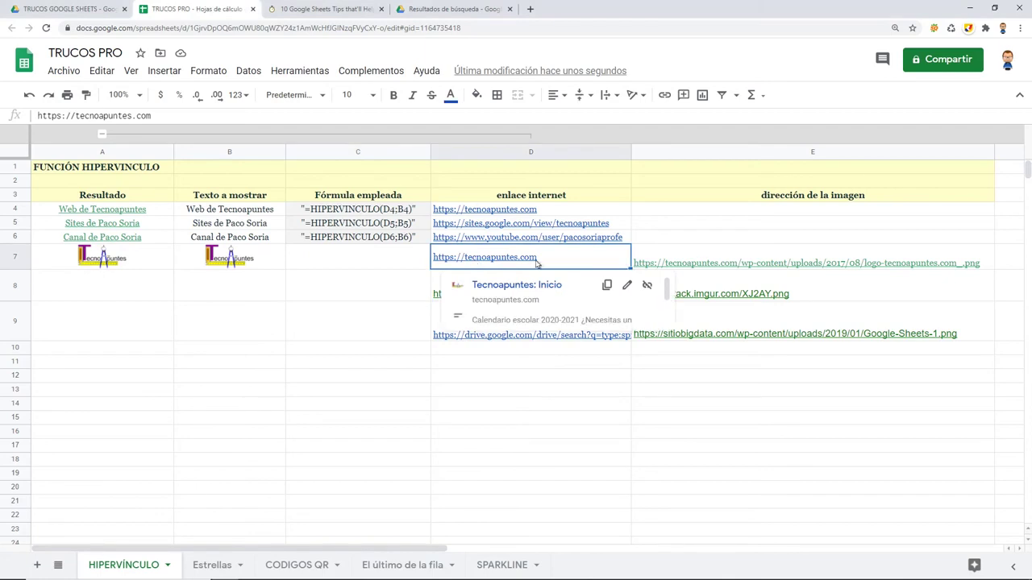
left_click(686, 262)
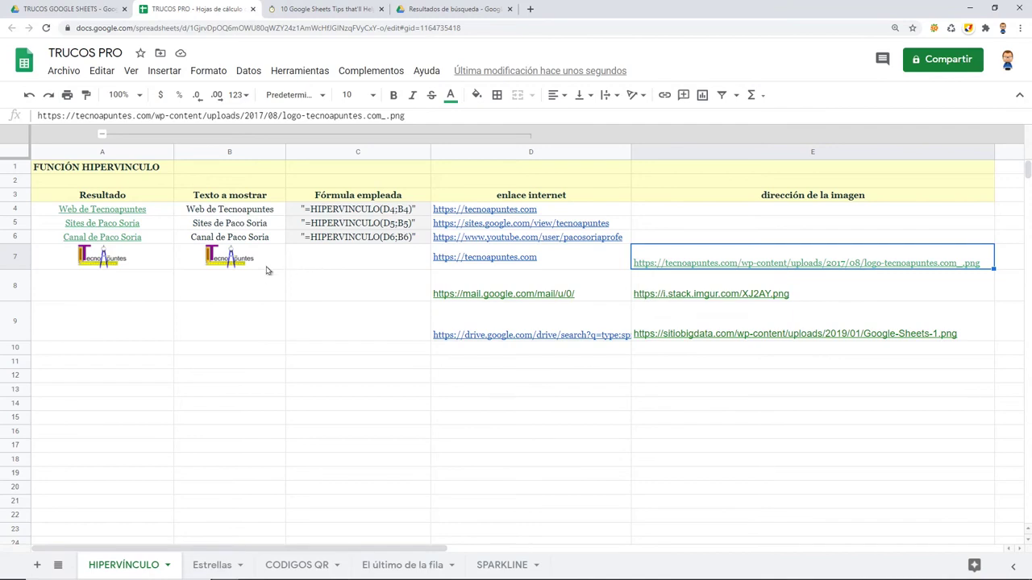
left_click(236, 270)
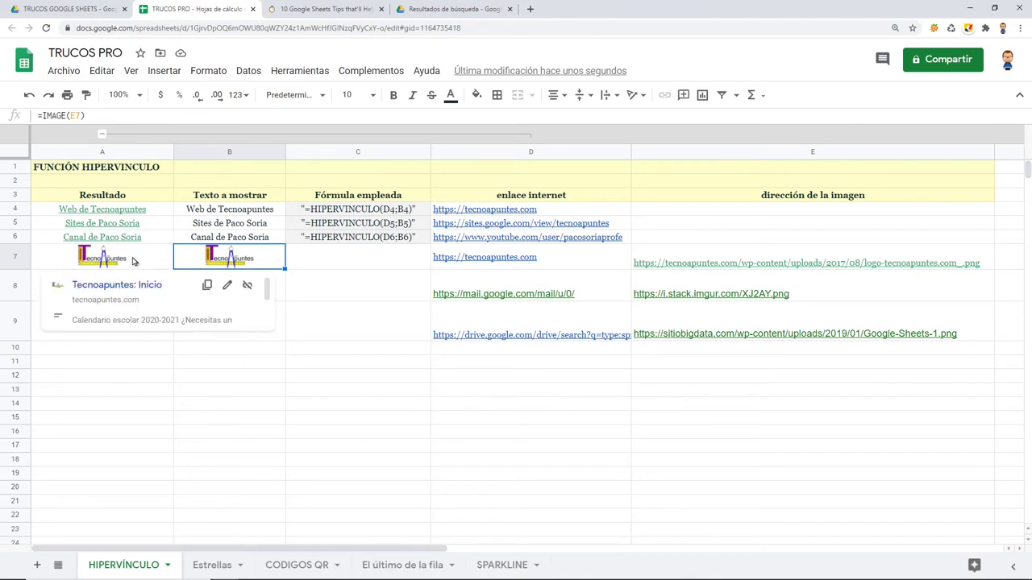
mouse_move(102, 256)
left_click(133, 261)
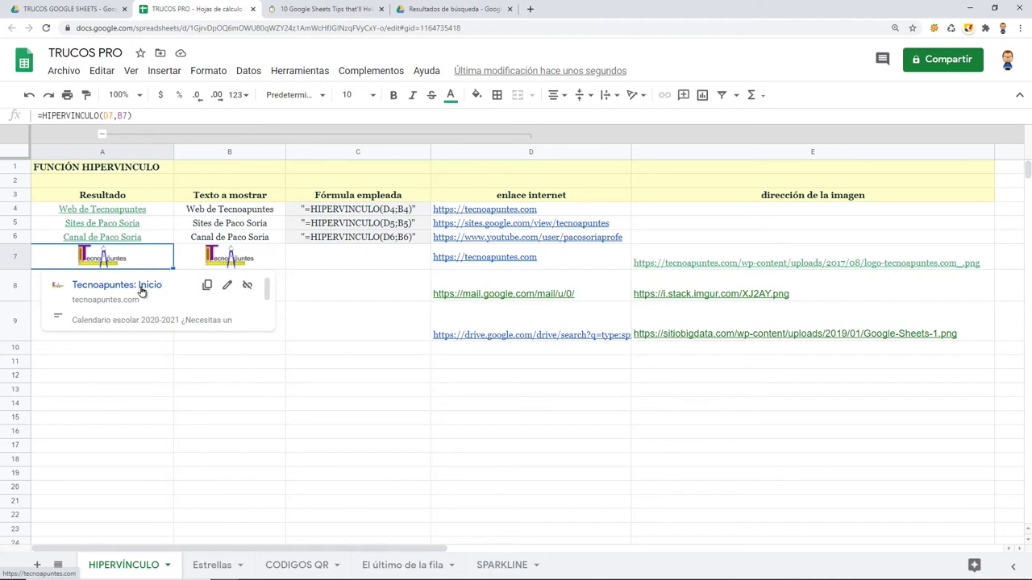
left_click(336, 482)
left_click(170, 258)
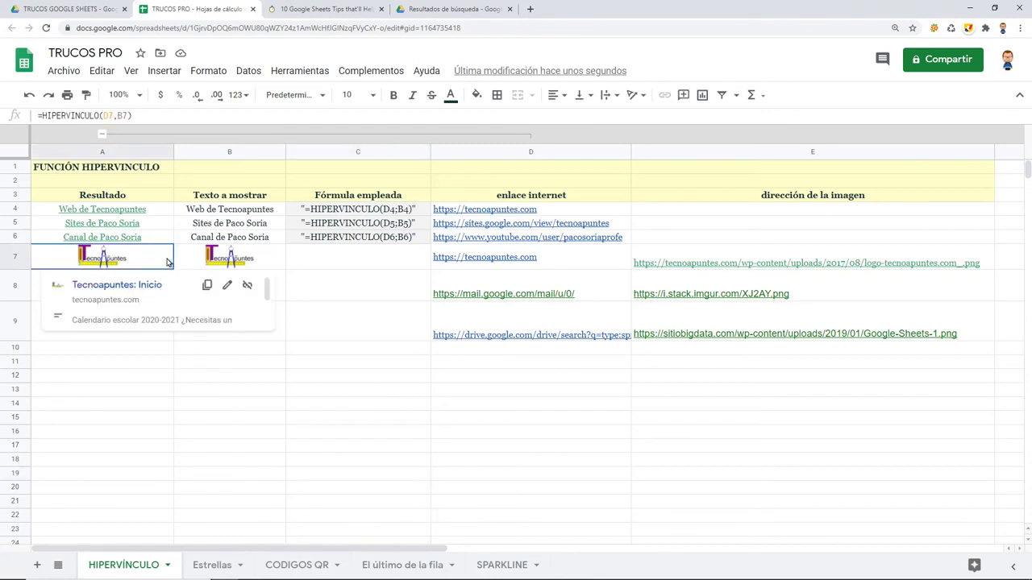
left_click(272, 268)
- Fill B7's IMAGE formula down to B9, showing the Gmail and Sheets logos from E8 and E9
left_click_drag(285, 268, 286, 330)
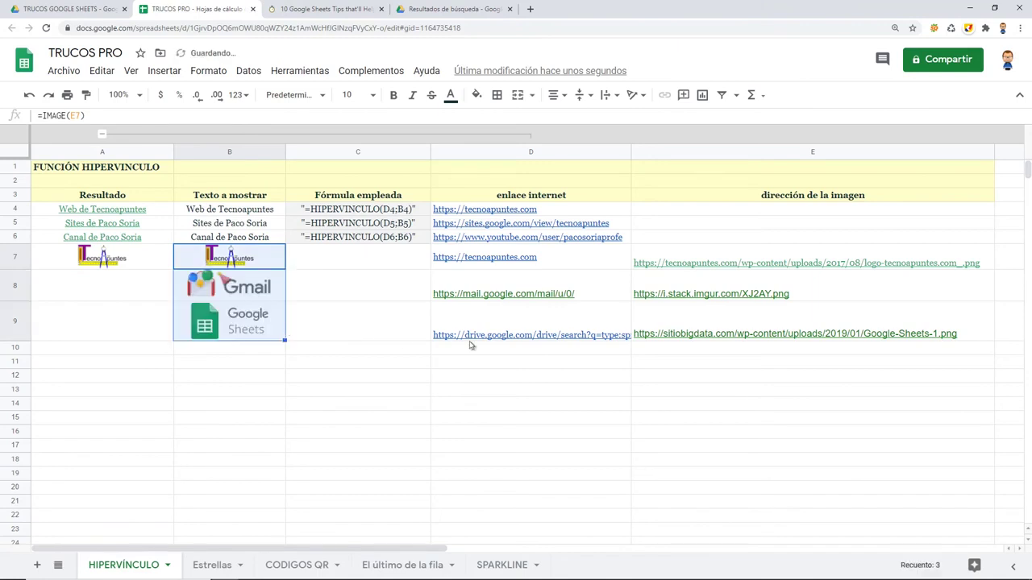
left_click(867, 290)
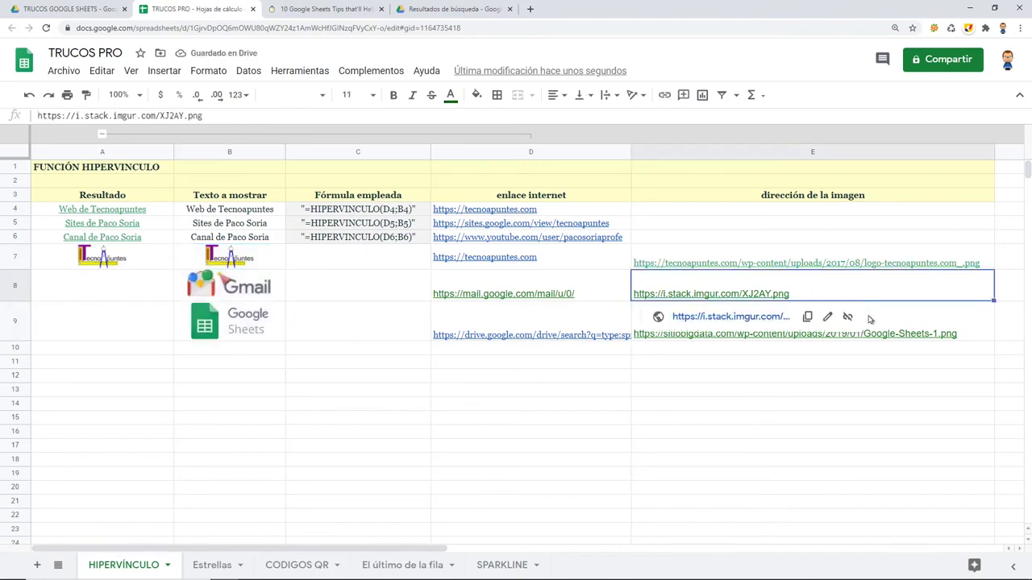
left_click(976, 331)
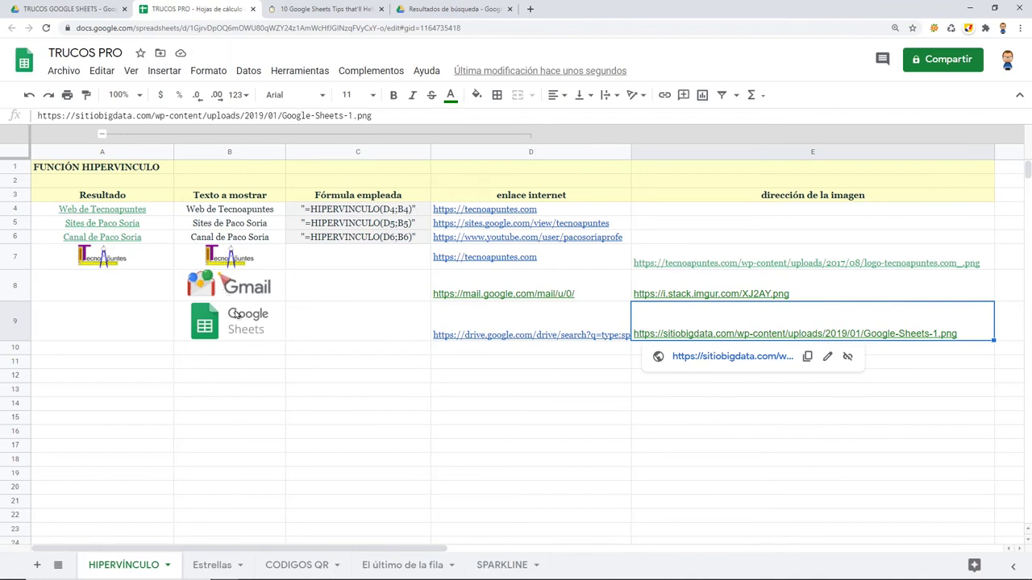
left_click(317, 322)
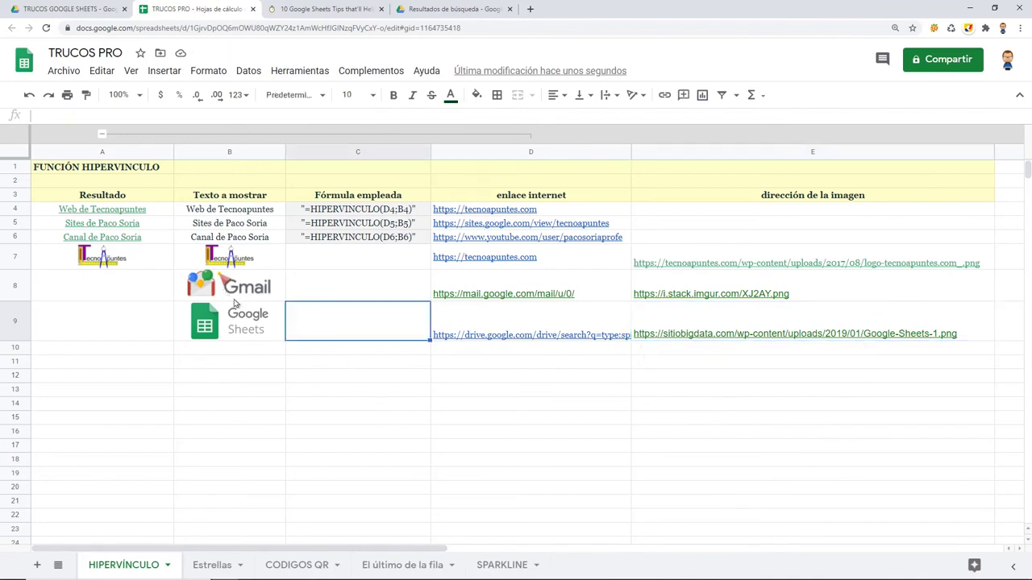
- Copy A7's linked-logo HIPERVINCULO formula down to A8 and A9
left_click(156, 292)
left_click(138, 266)
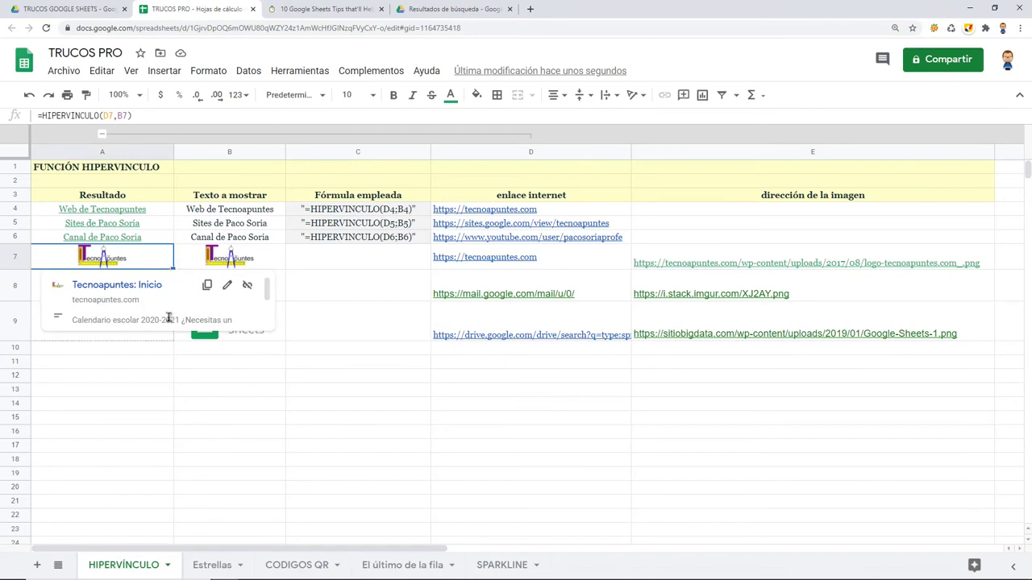
left_click_drag(171, 275, 171, 338)
left_click(216, 395)
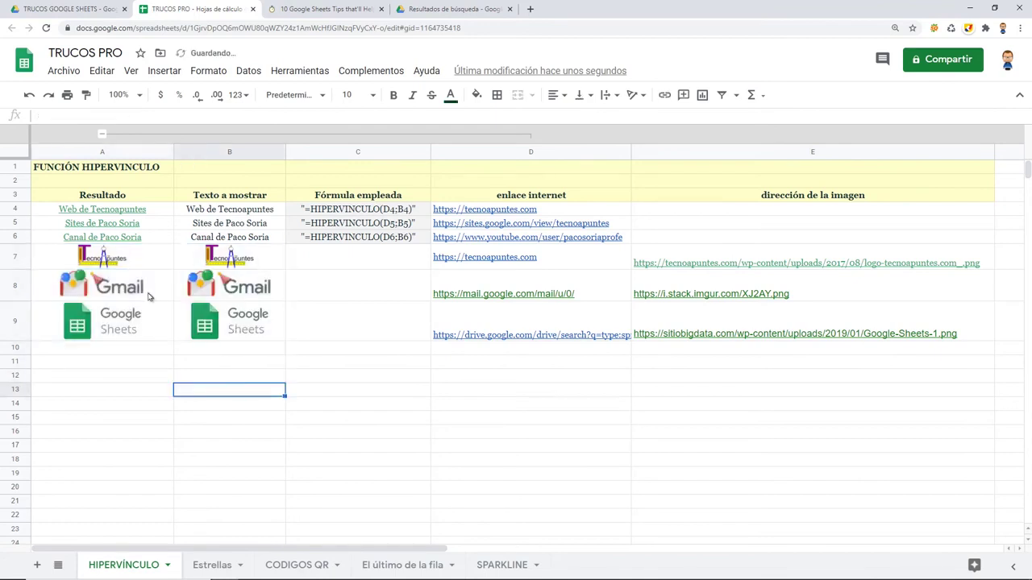
mouse_move(102, 286)
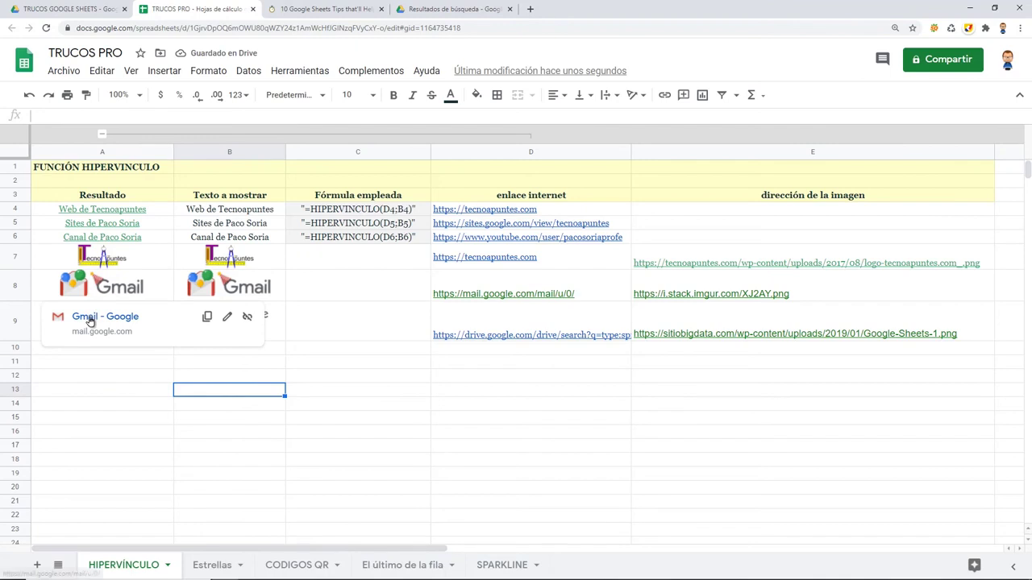
- Test the links: open Gmail from A8, close it, then follow A9's link to Drive spreadsheets
left_click(94, 316)
left_click(381, 8)
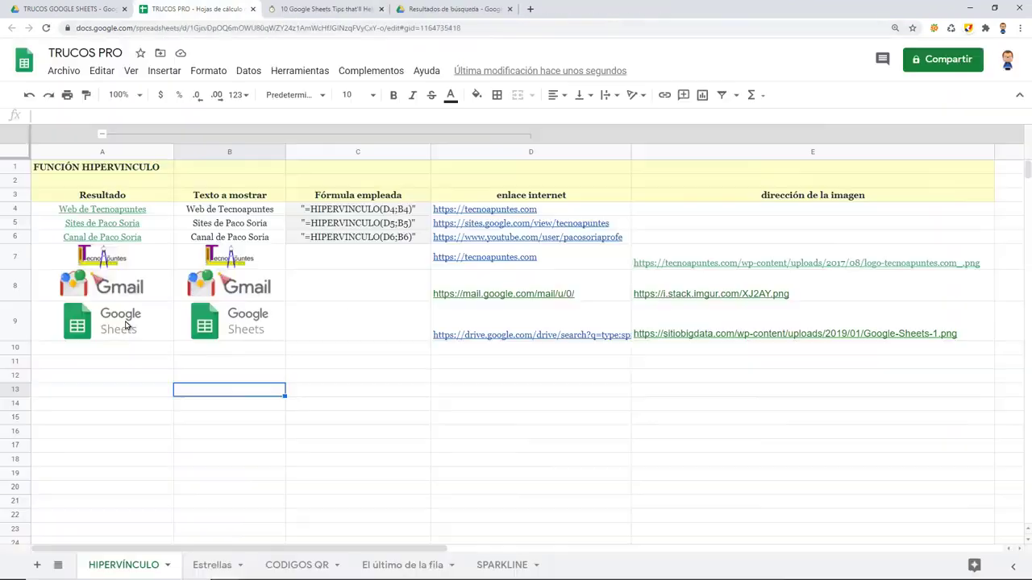
left_click(125, 324)
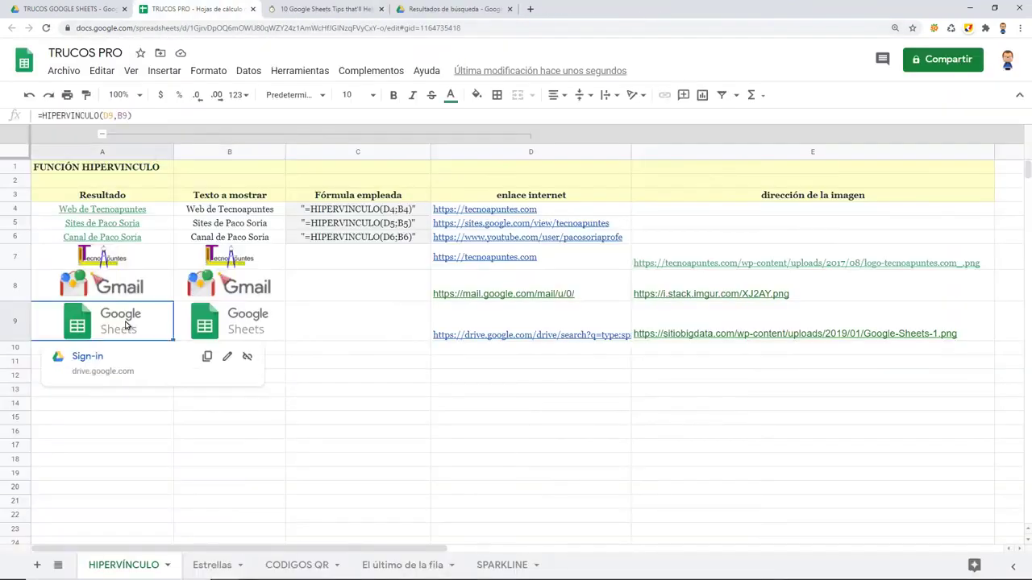
left_click(93, 362)
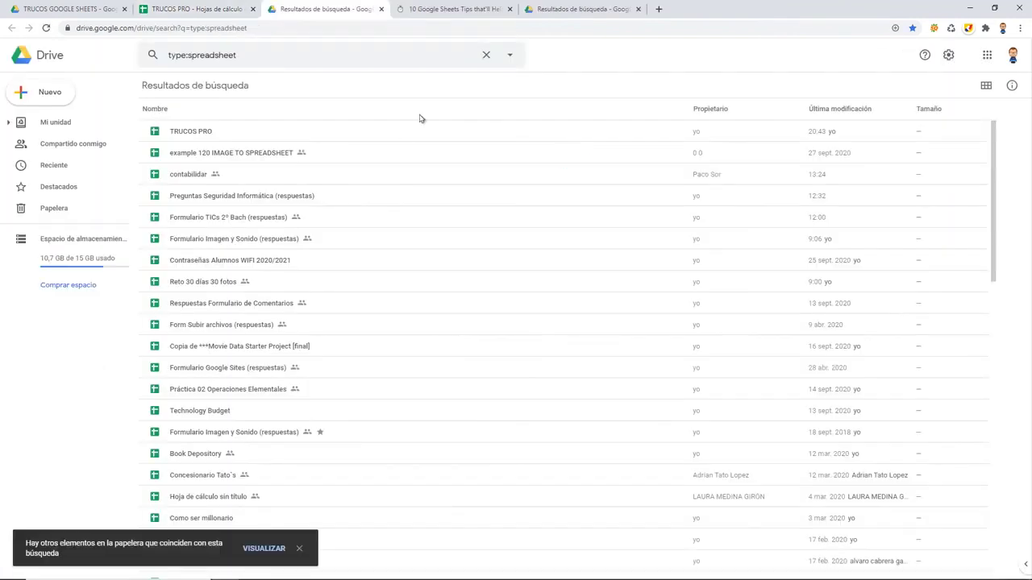
- Close the Drive search results tab to return to the TRUCOS PRO spreadsheet
left_click(381, 9)
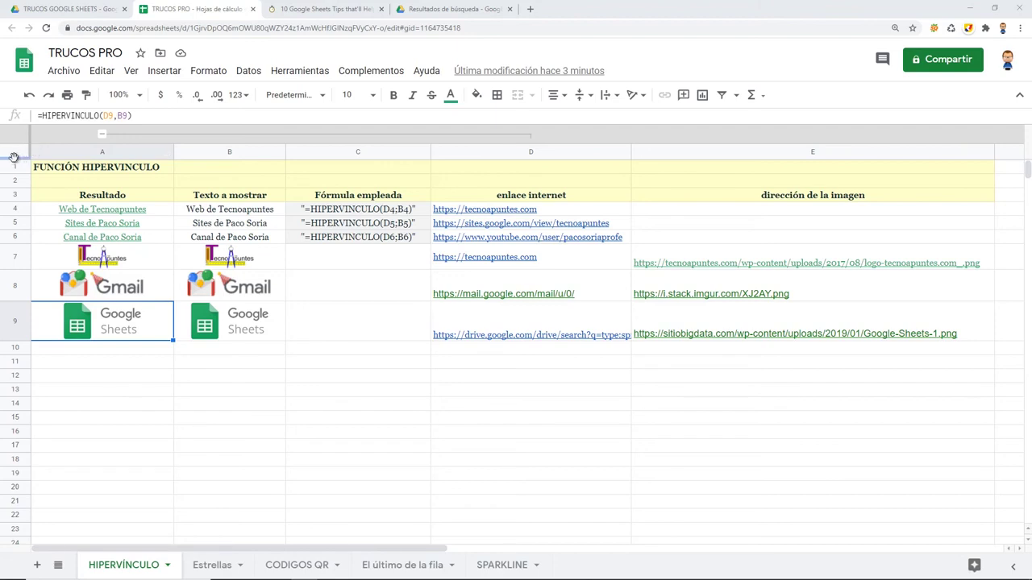
- Freeze rows 1–3 and column A by dragging the freeze bars
left_click_drag(14, 157, 18, 199)
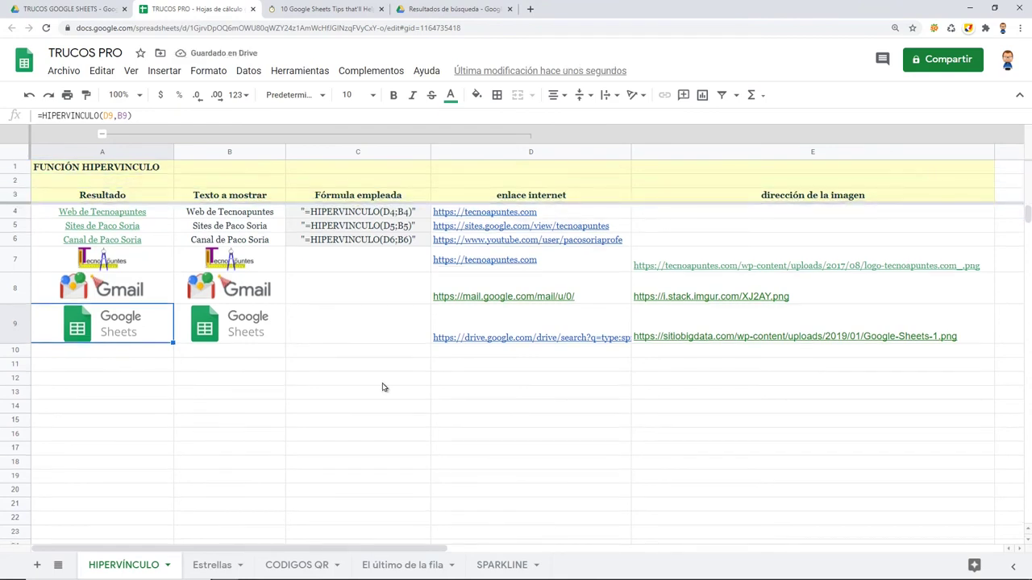
scroll(383, 391, "down", 2)
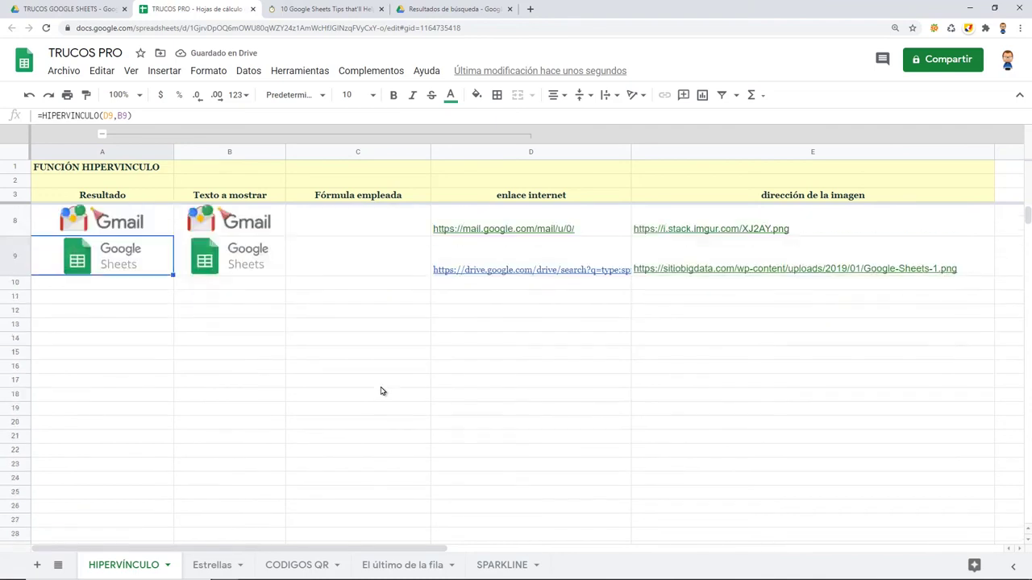
scroll(383, 391, "up", 1)
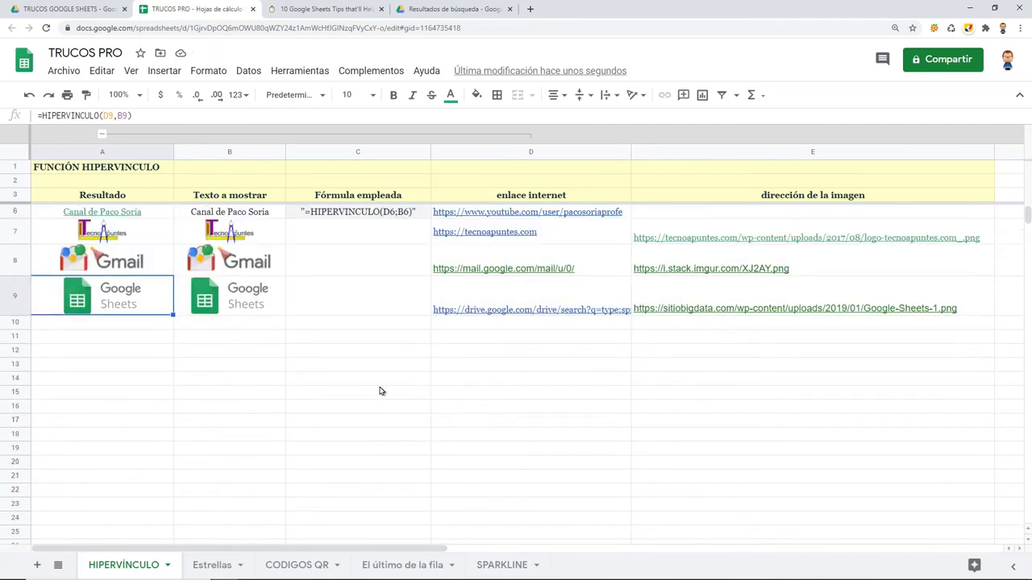
scroll(381, 391, "up", 1)
scroll(381, 391, "down", 3)
scroll(382, 391, "down", 1)
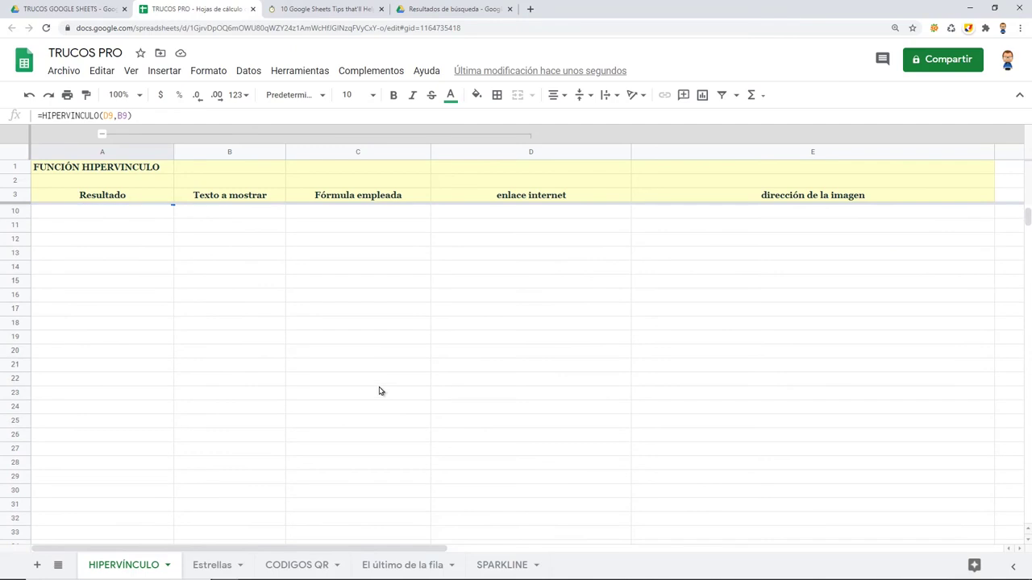
scroll(381, 390, "up", 2)
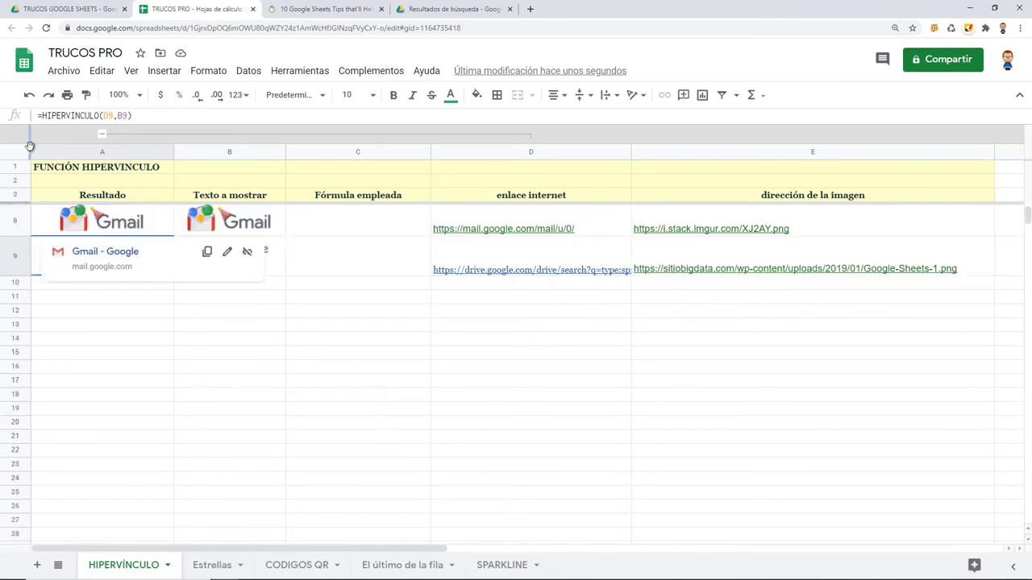
left_click_drag(32, 152, 174, 152)
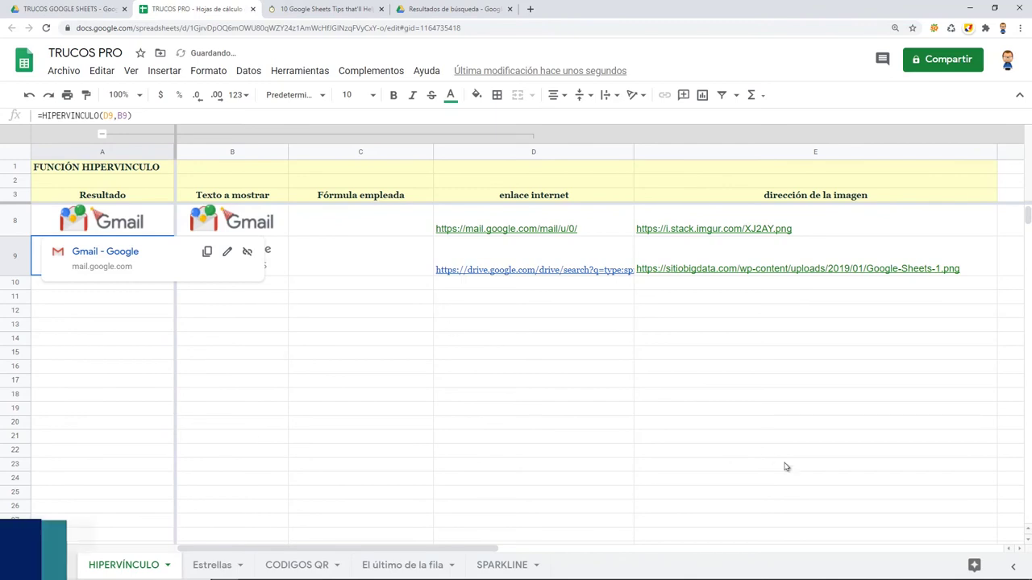
mouse_move(553, 549)
left_mouse_down()
mouse_move(599, 556)
mouse_move(590, 572)
mouse_move(484, 552)
left_mouse_up()
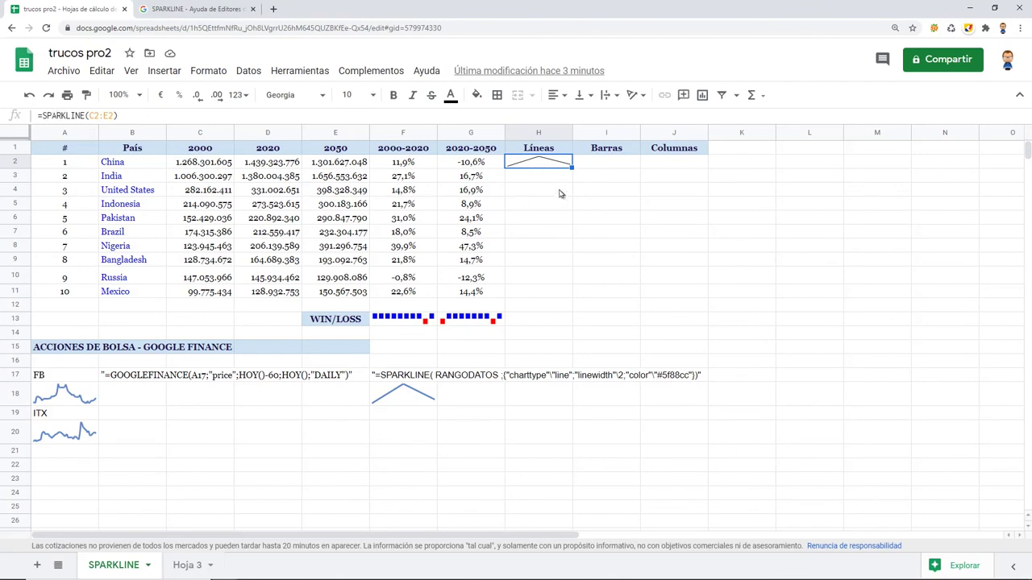
- Confirm =SPARKLINE(C2:E2) in H2 and fill it down to H11 for every country
double_click(106, 115)
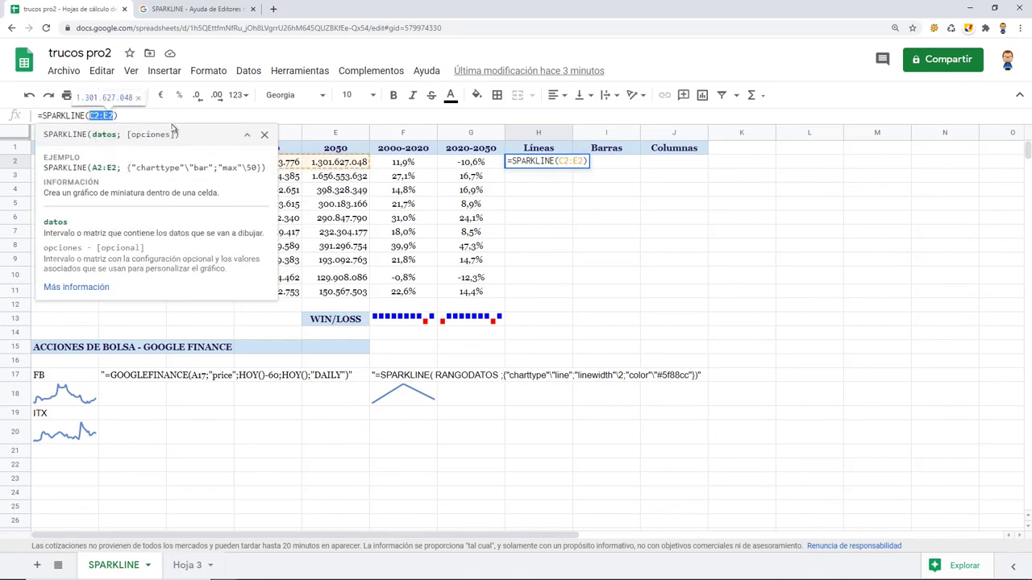
key("Return")
left_click(621, 261)
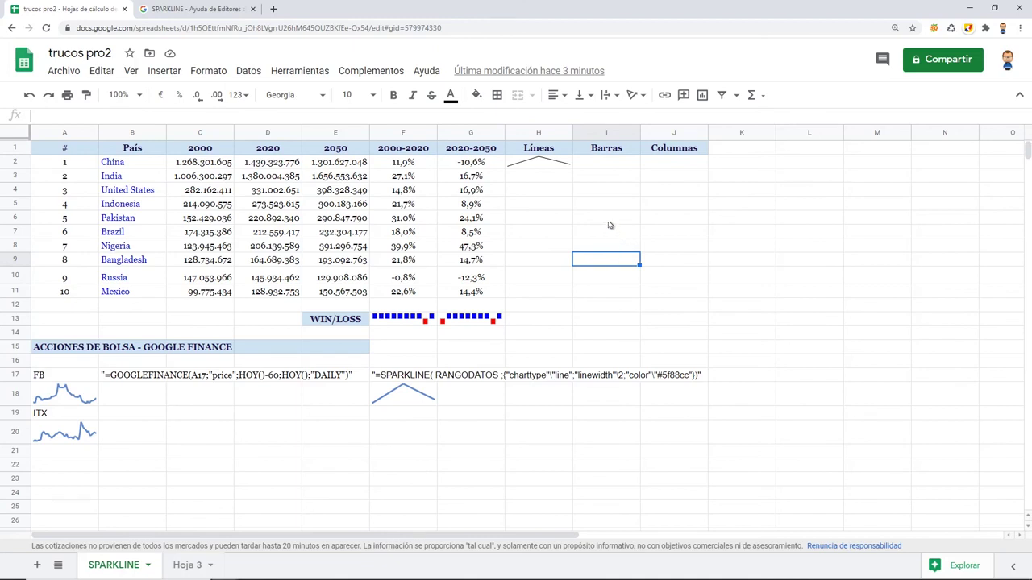
left_click(565, 165)
left_click_drag(571, 165, 562, 297)
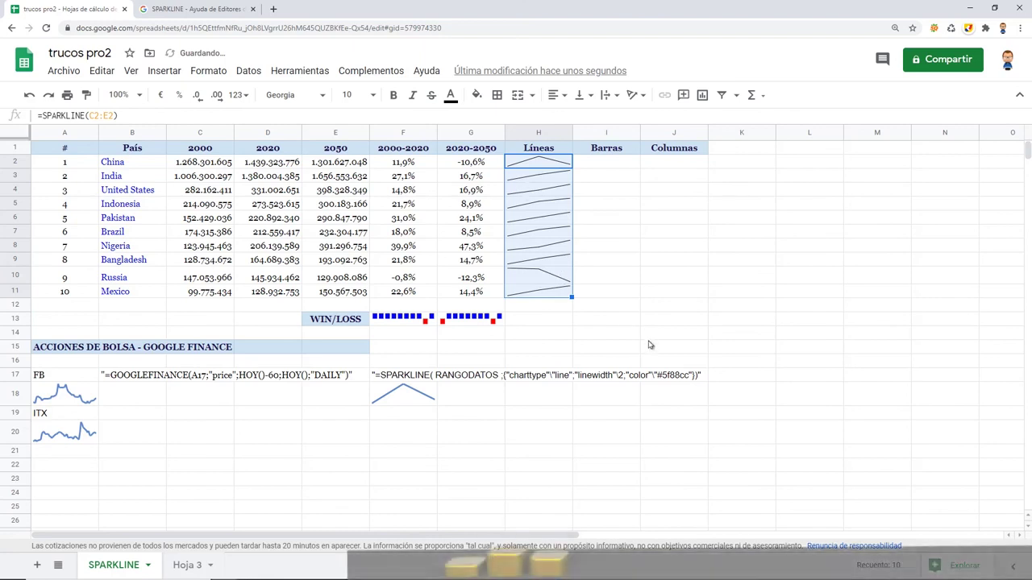
left_click(528, 277)
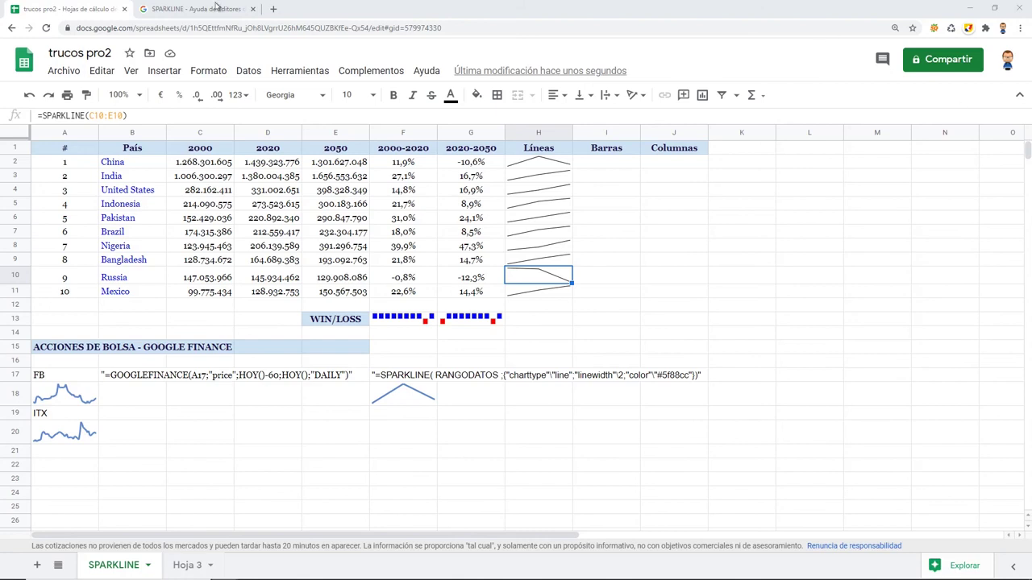
left_click(179, 7)
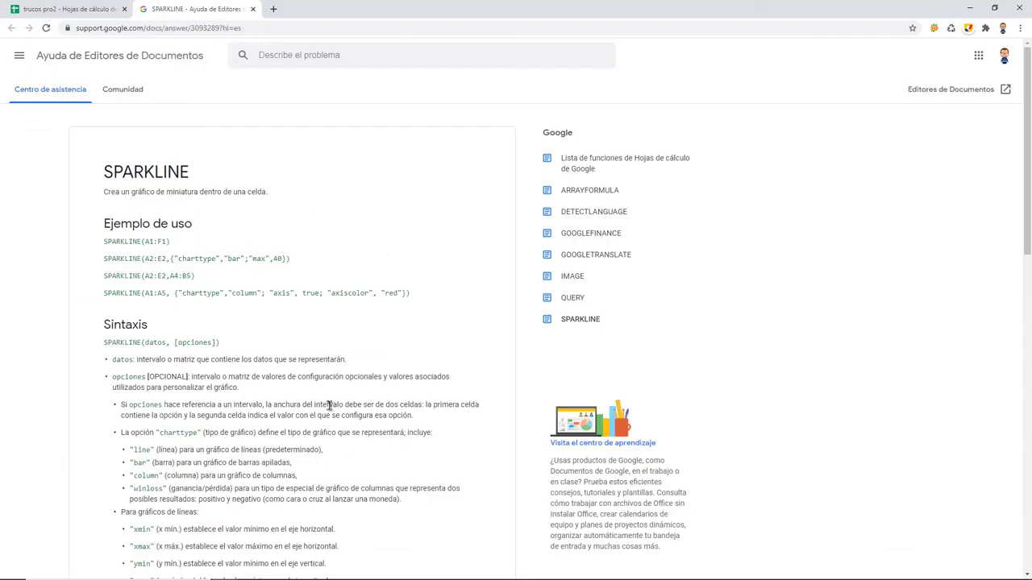
scroll(325, 401, "down", 1)
scroll(324, 399, "down", 1)
scroll(323, 398, "down", 1)
scroll(322, 397, "down", 2)
scroll(323, 397, "down", 1)
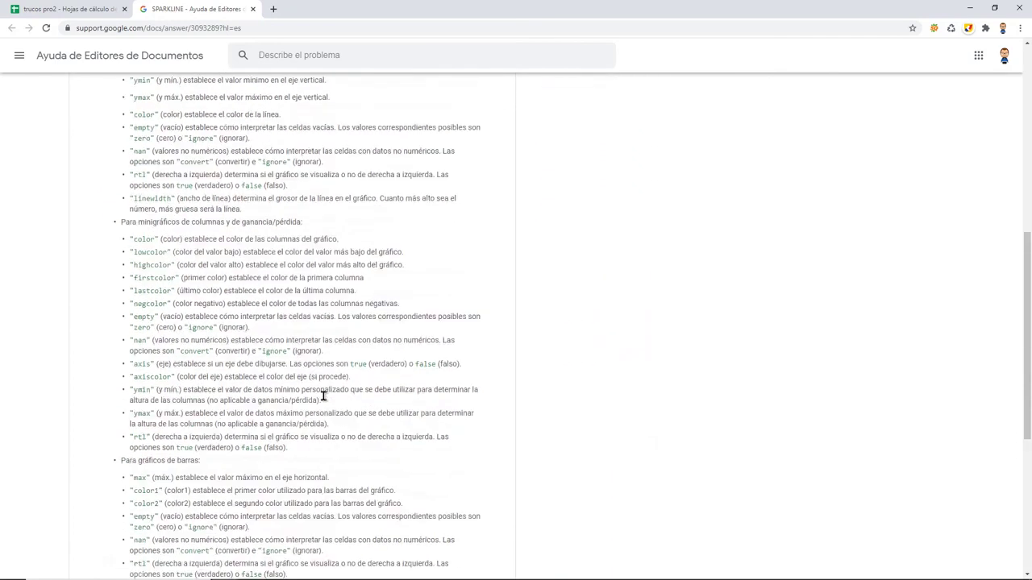
scroll(324, 397, "down", 1)
scroll(323, 397, "down", 3)
scroll(324, 396, "up", 1)
scroll(324, 397, "up", 7)
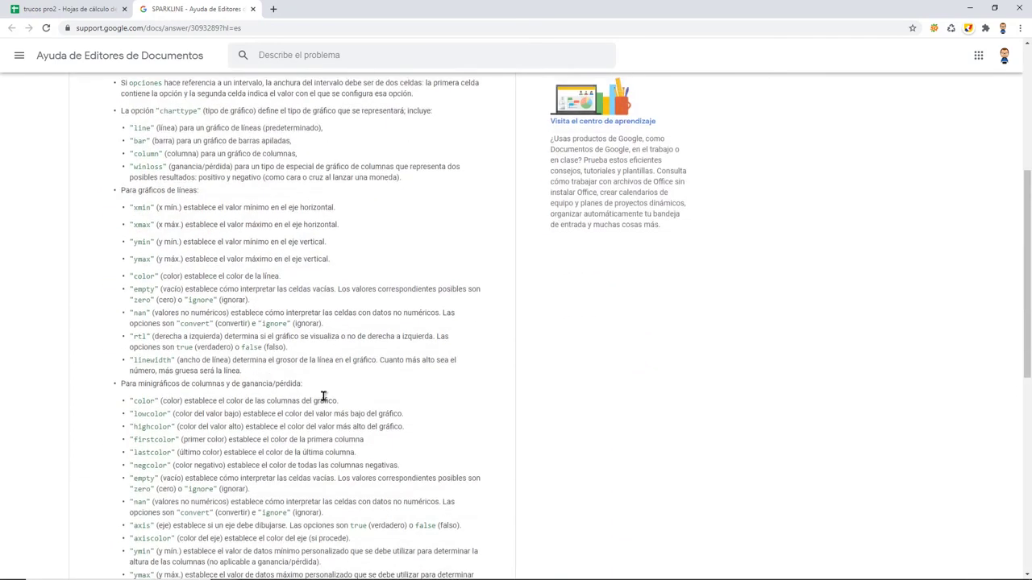
scroll(323, 397, "up", 3)
- Paste the blue and red bar sparkline formula into I2 and fill it down to I11
left_click(87, 8)
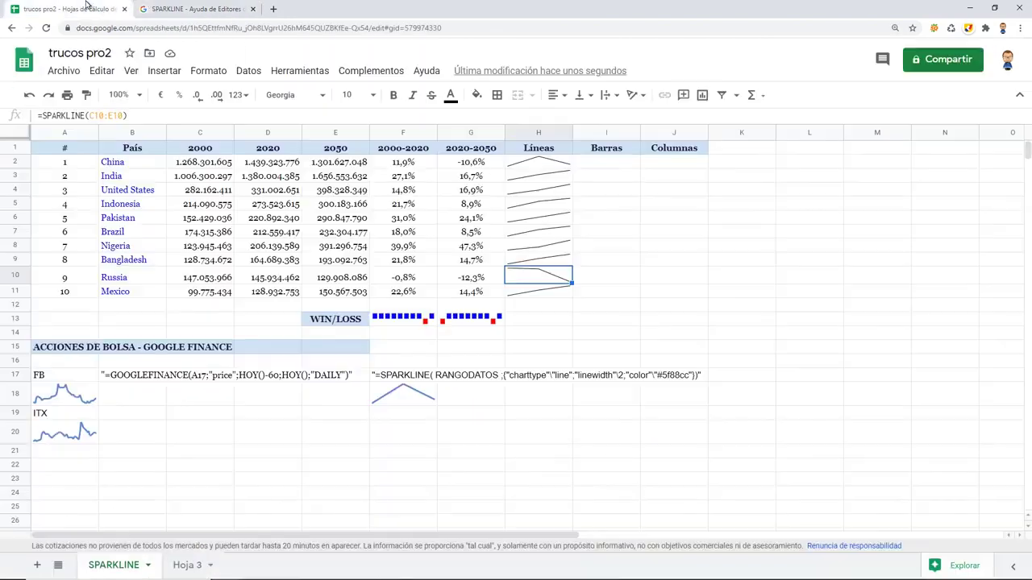
type("=SPARKLINE(C2:E2;{\"charttype\"\\\"bar\";\"color1\"\\\"blue\";\"color2\"\\\"red\"})")
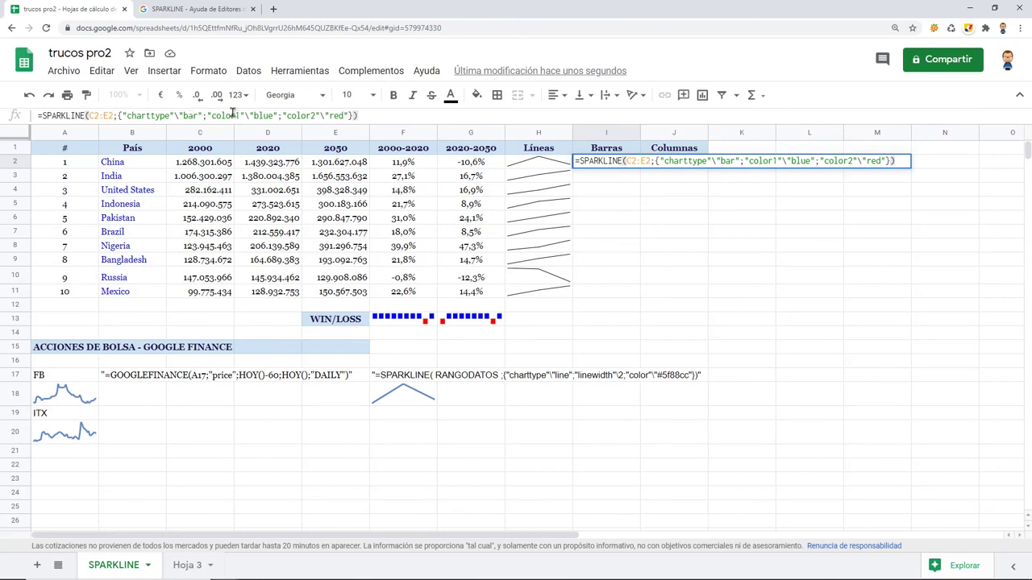
key("Return")
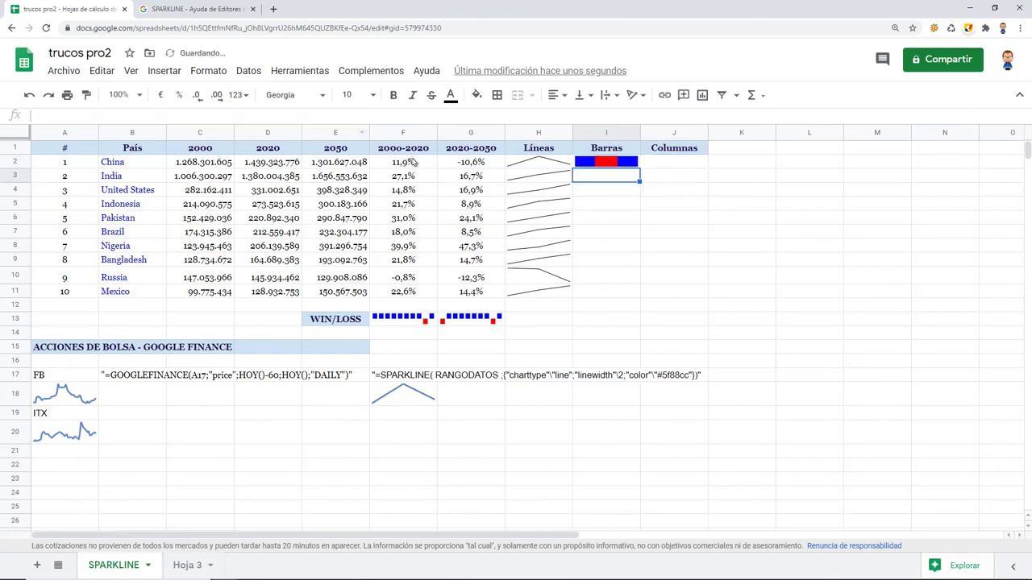
left_click(631, 165)
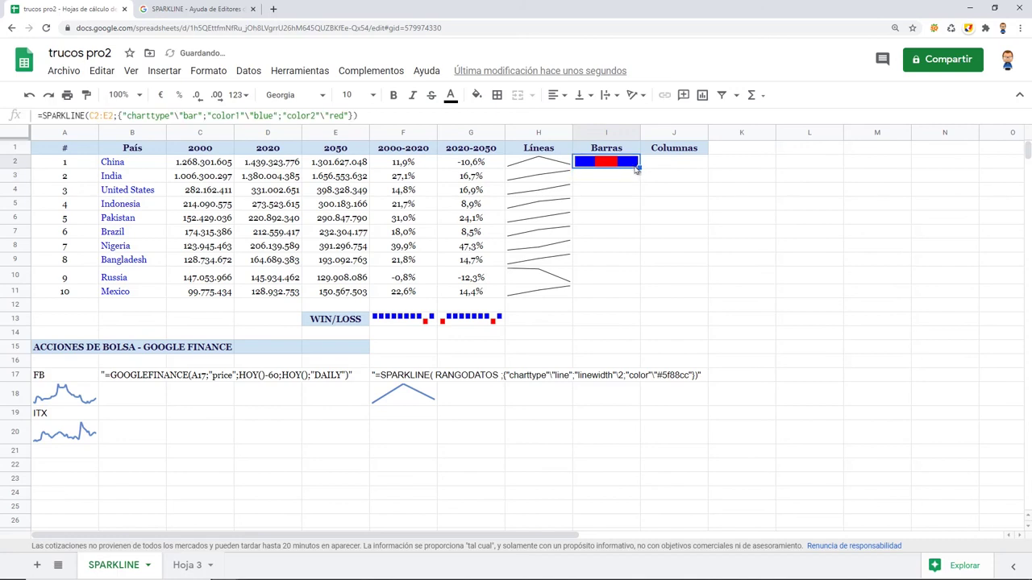
left_click_drag(637, 165, 635, 297)
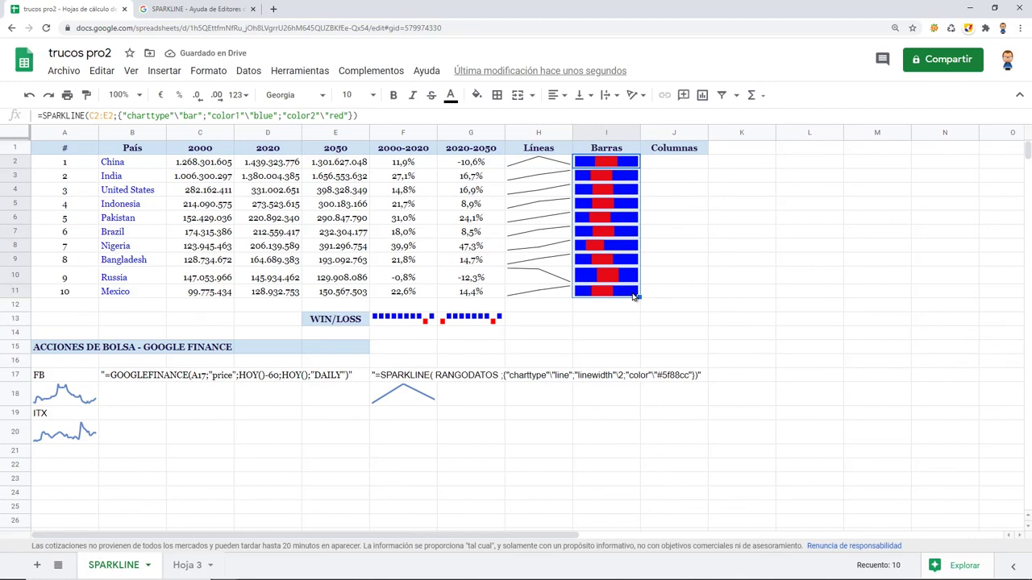
left_click(684, 334)
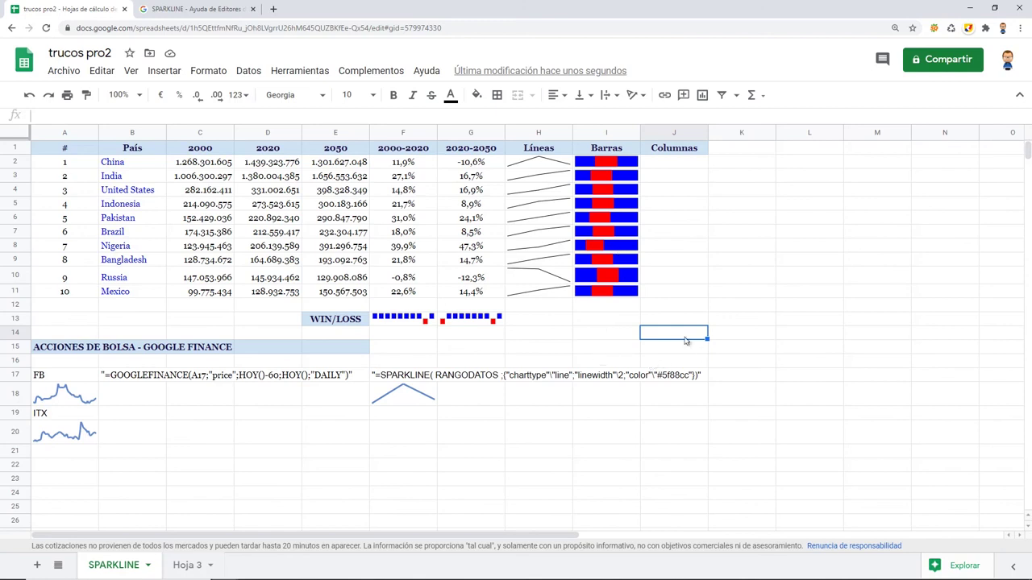
- Paste the orange column sparkline formula into J2 and fill it down to J11
left_click(660, 165)
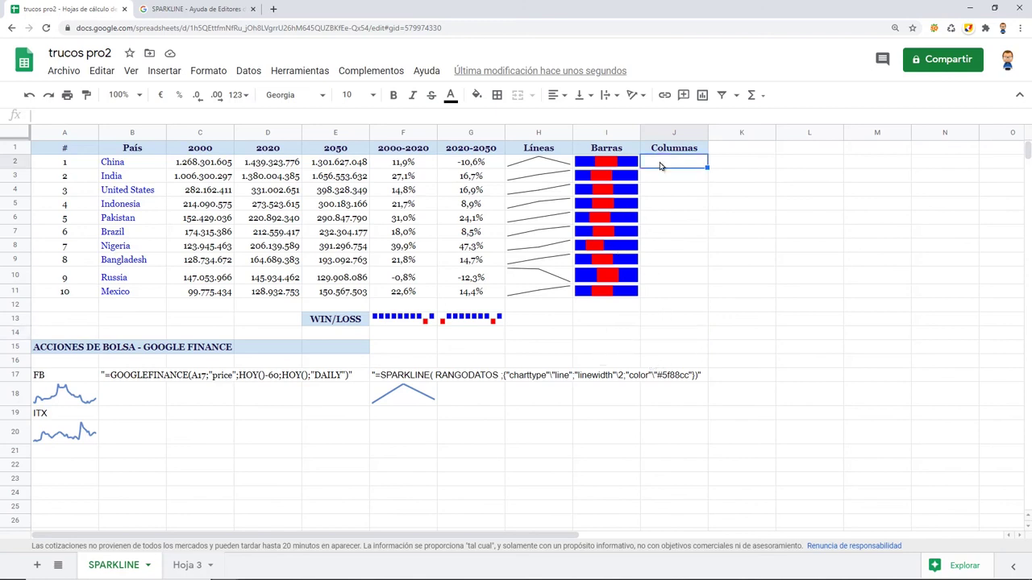
type("=SPARKLINE(C2:E2 ;{\"charttype\"\\\"column\";\"lowcolor\"\\\"red\";\"highcolor\"\\\"green\";\"color\"\\\"orange\"})")
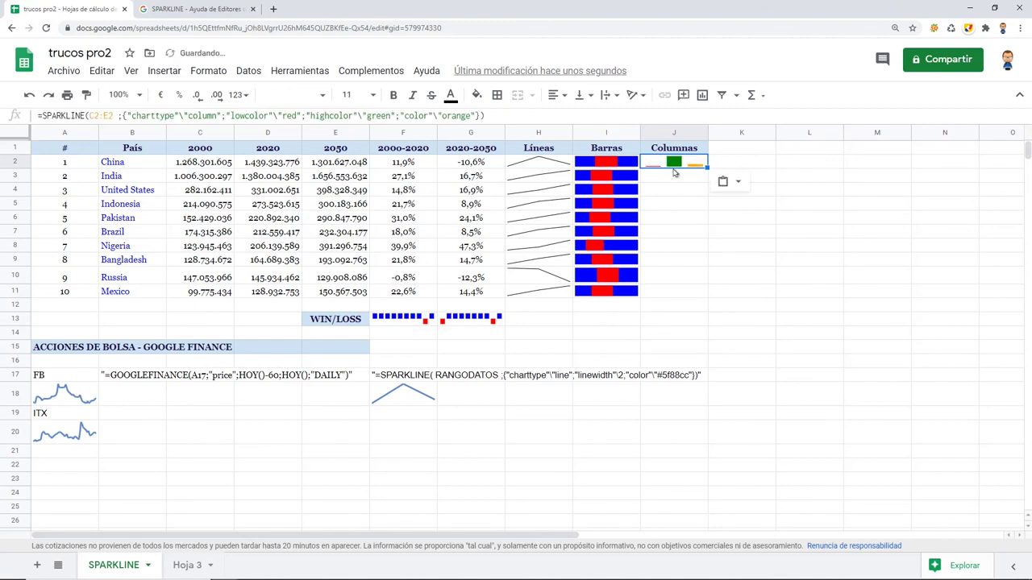
left_click_drag(705, 165, 699, 299)
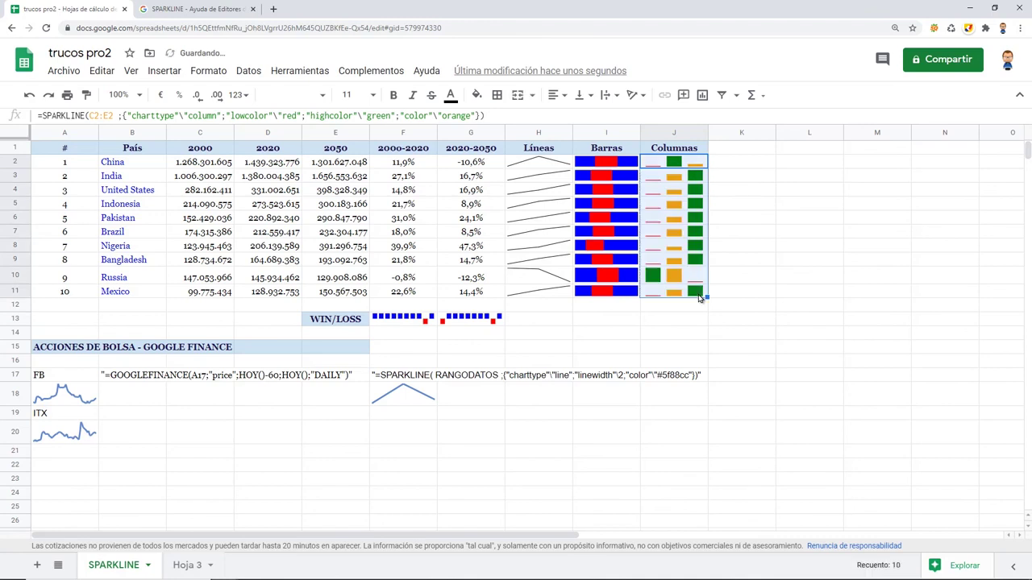
left_click(660, 348)
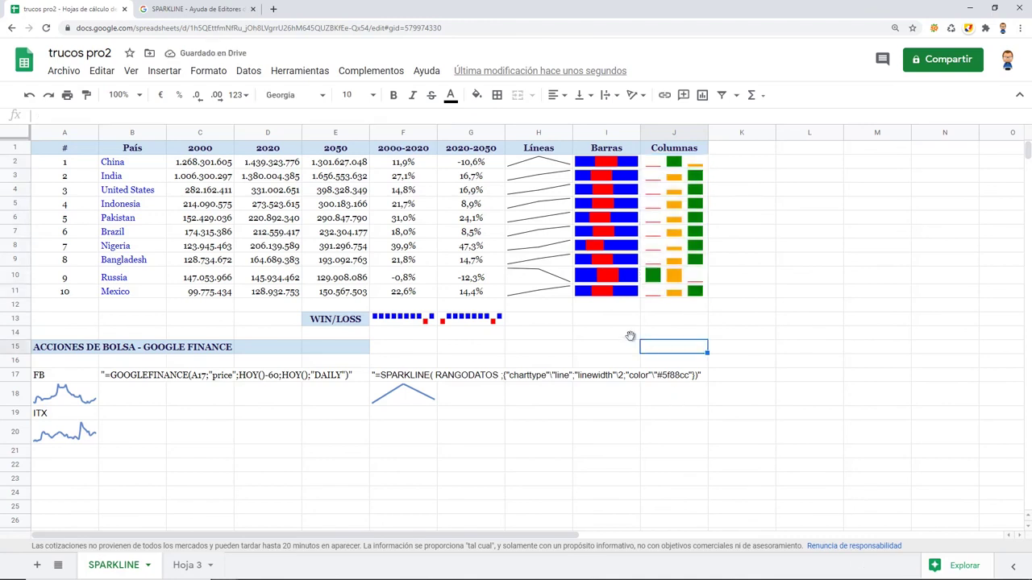
left_click(343, 324)
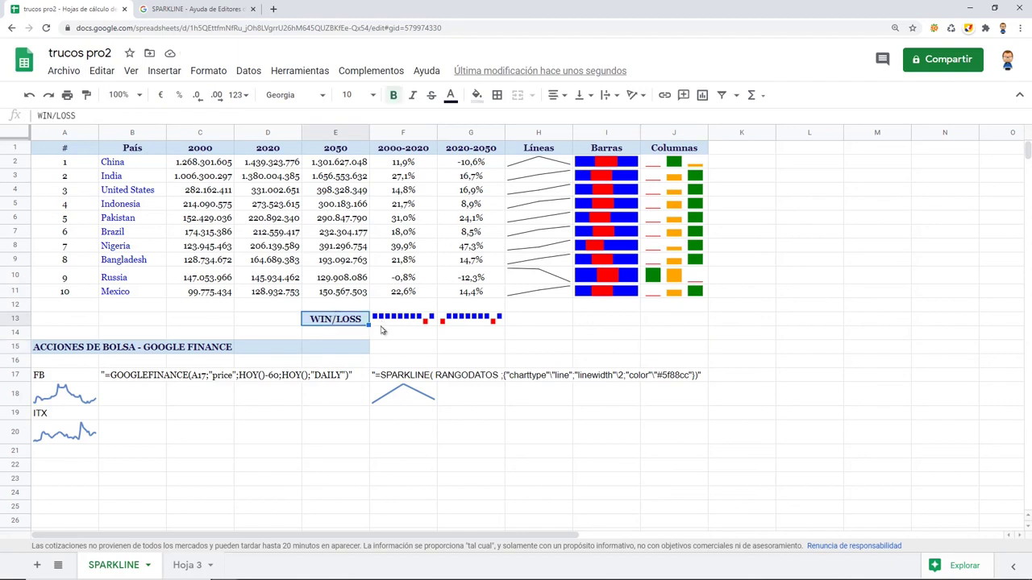
left_click(403, 320)
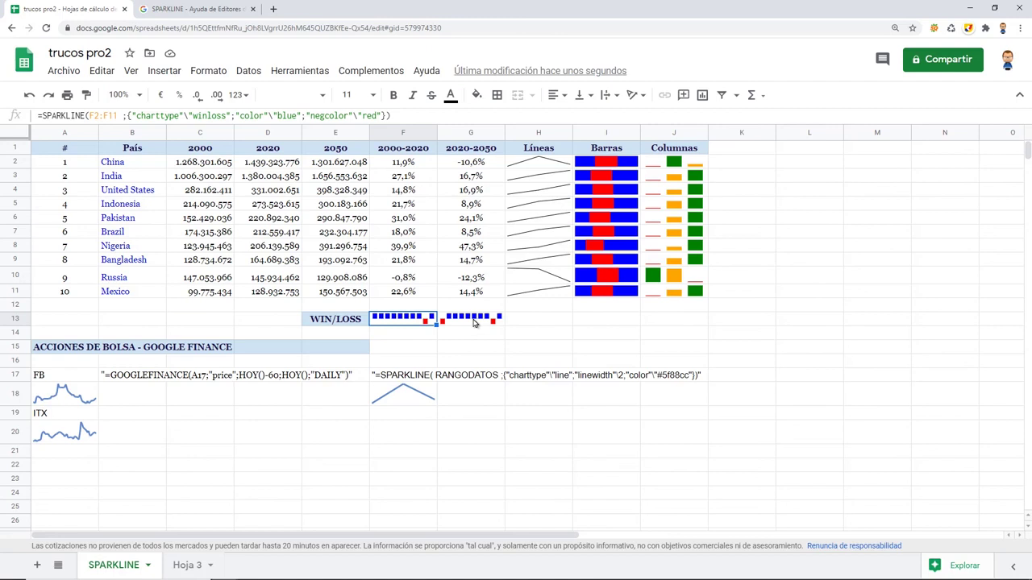
left_click(474, 322)
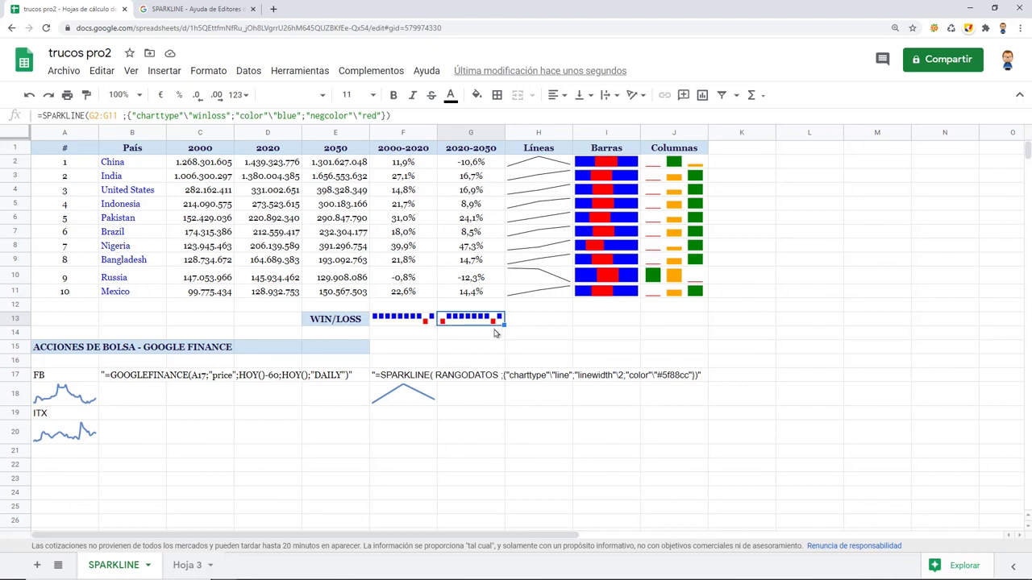
left_click(508, 353)
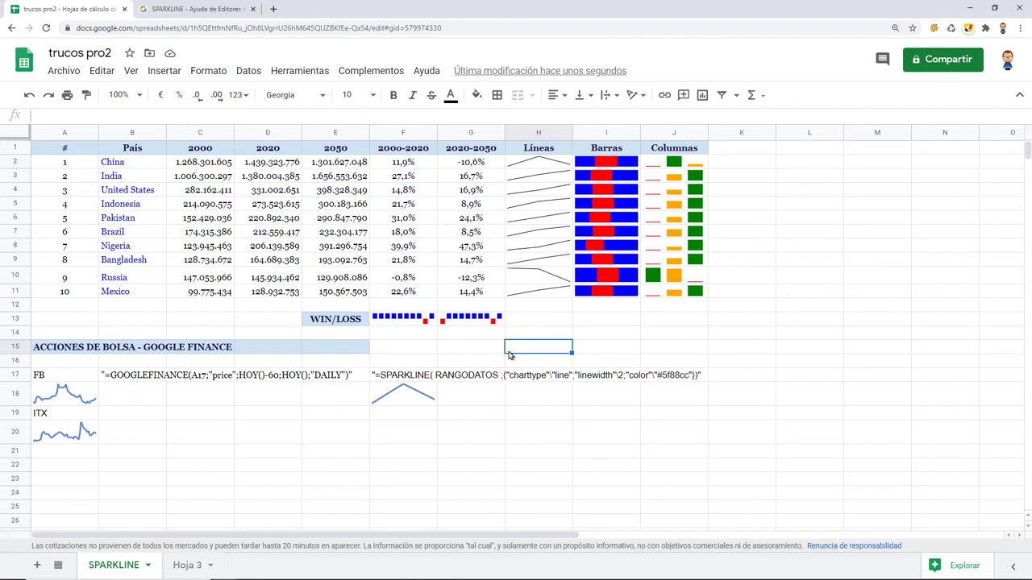
left_click(430, 400)
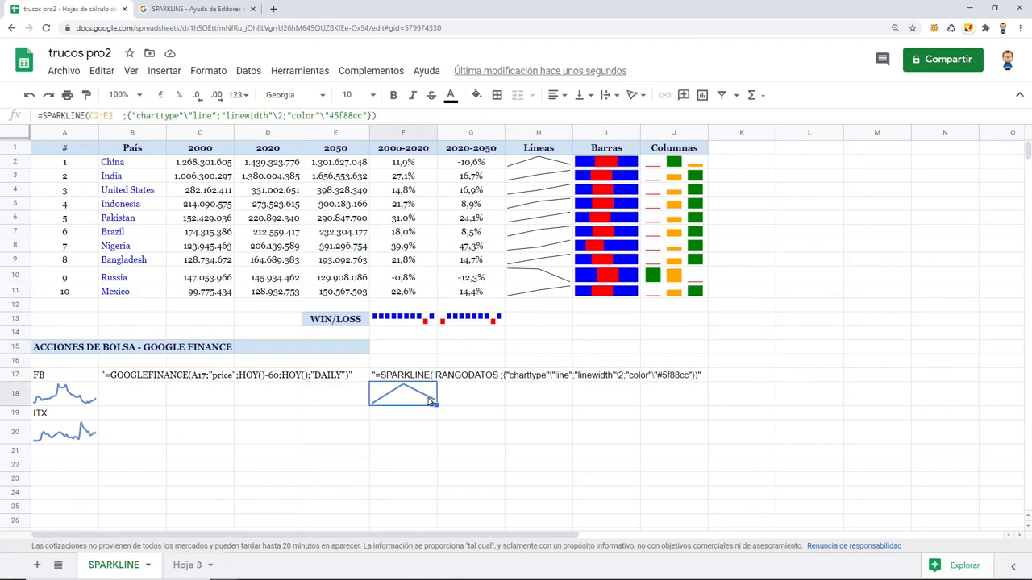
left_click(554, 170)
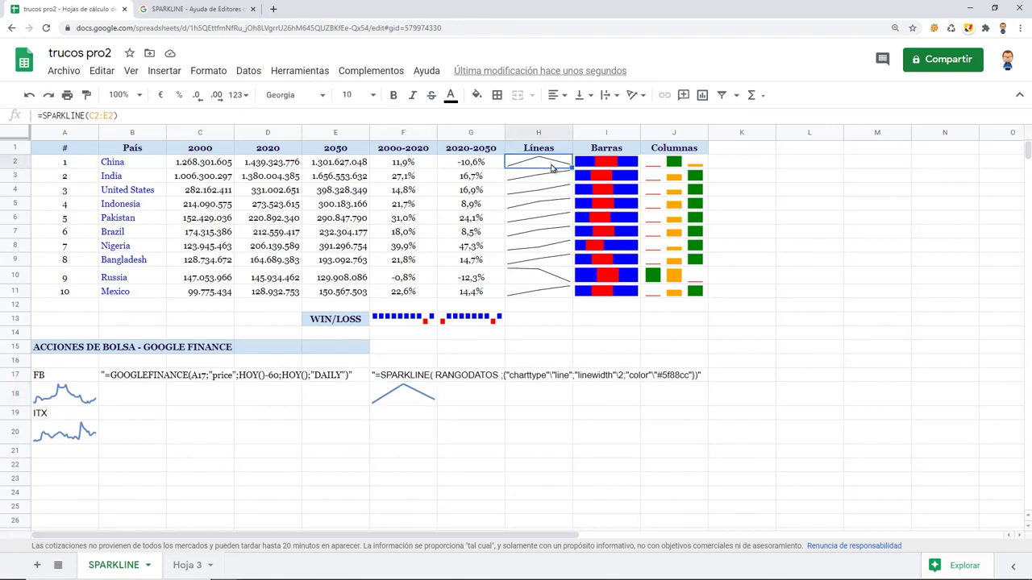
left_click(414, 402)
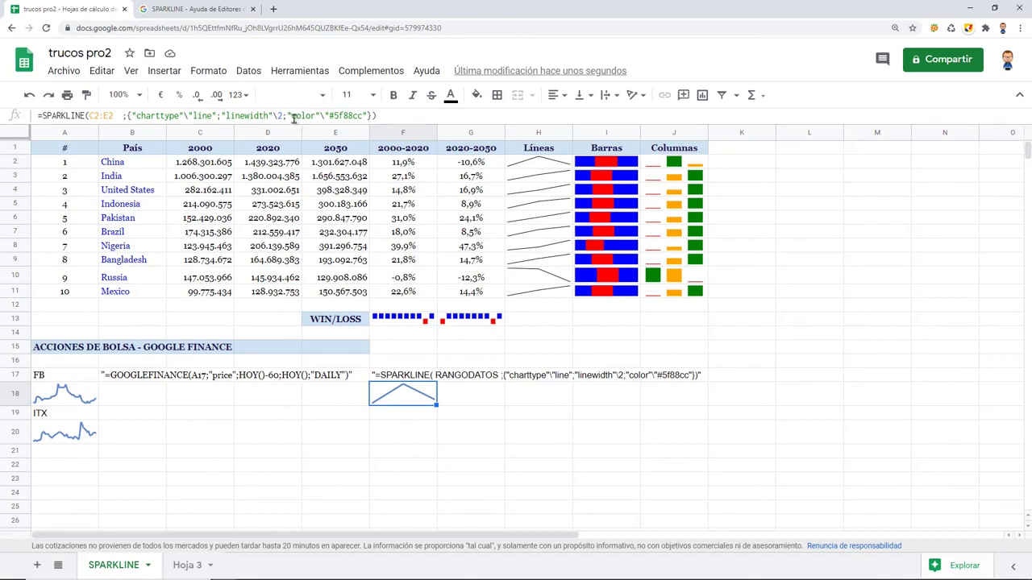
left_click(445, 437)
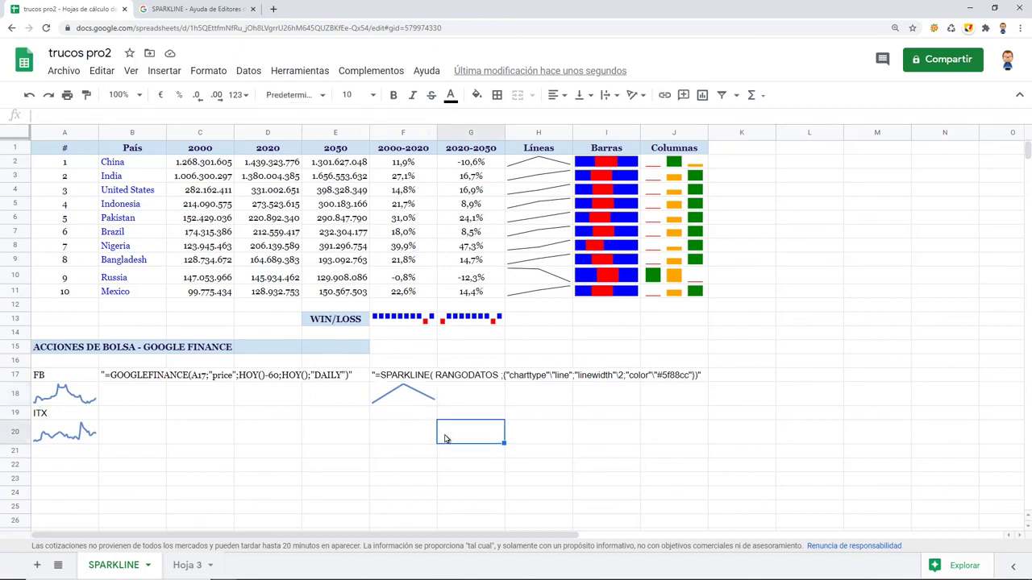
left_click(142, 377)
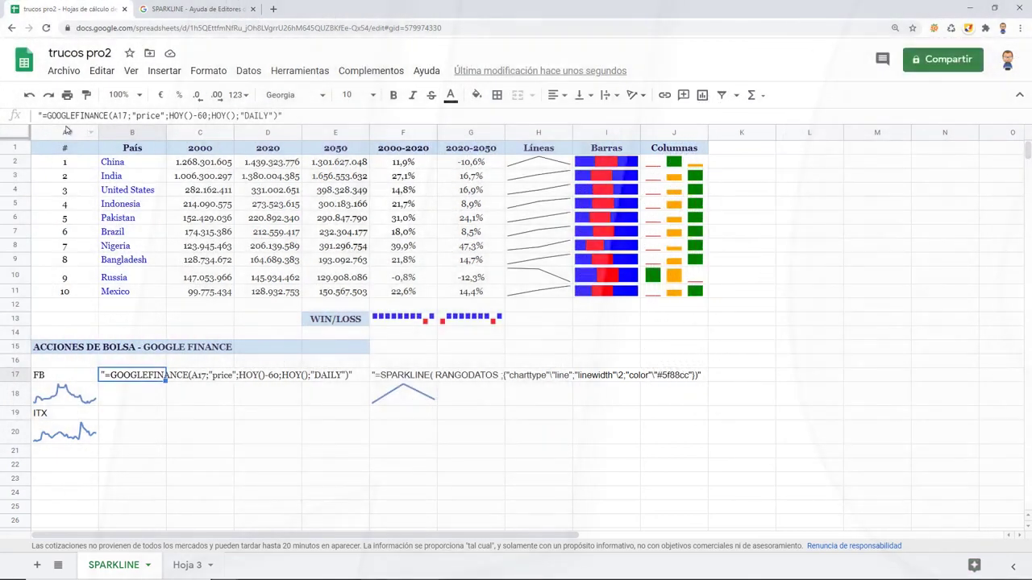
left_click(40, 115)
key("BackSpace")
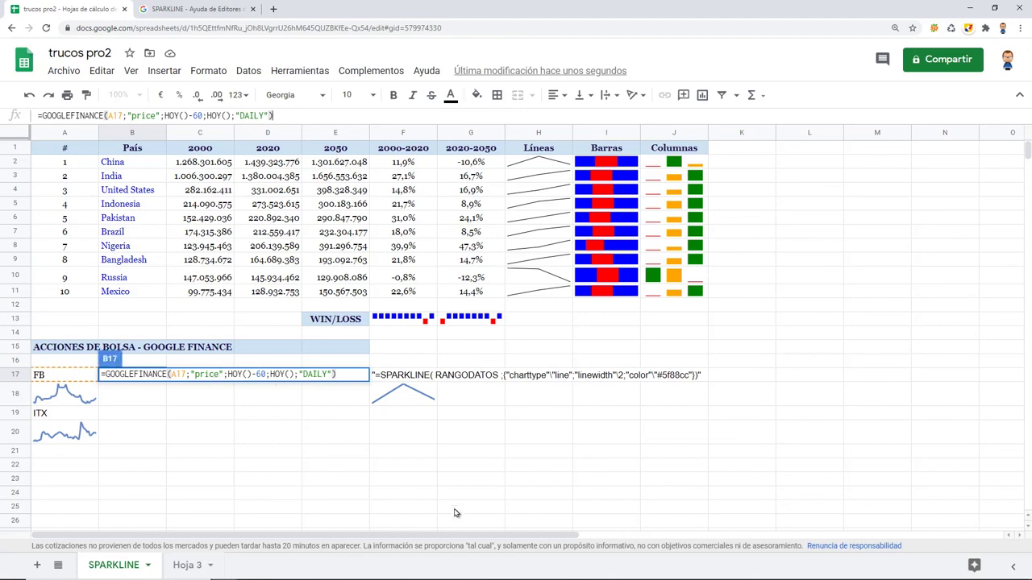
key("Return")
scroll(283, 433, "down", 2)
scroll(283, 433, "down", 3)
scroll(282, 433, "down", 1)
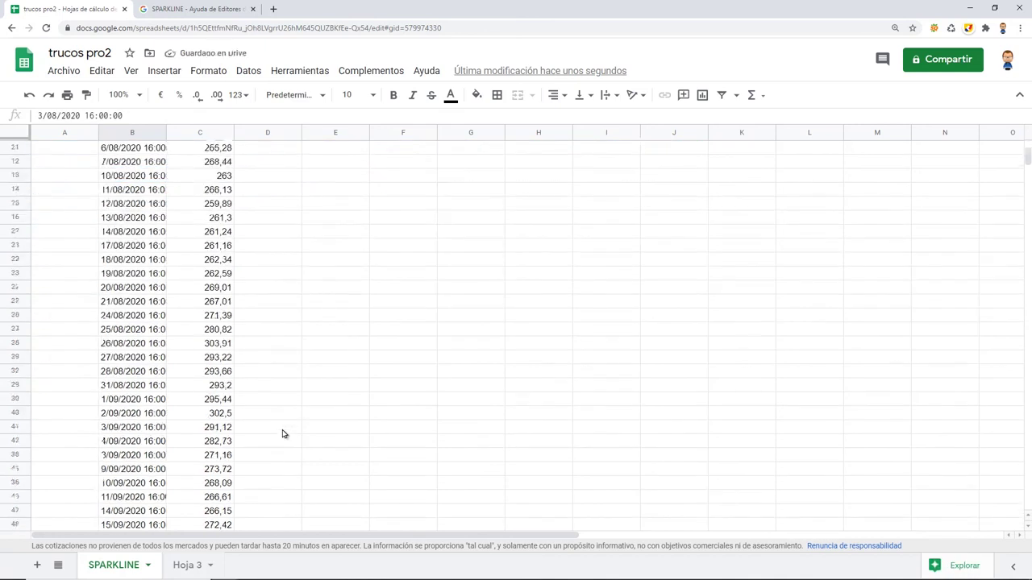
scroll(282, 434, "up", 6)
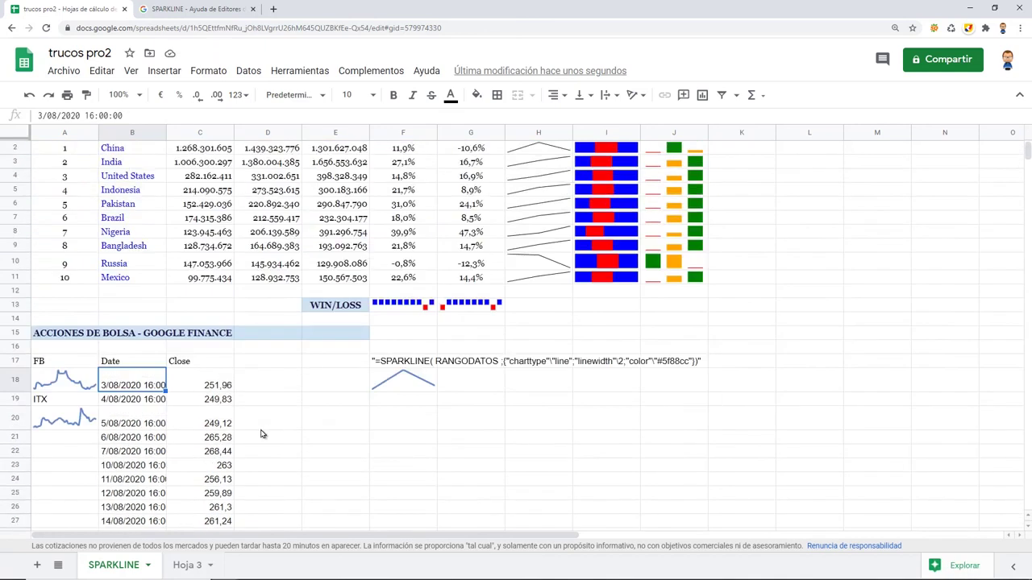
key("ctrl+z")
left_click(403, 364)
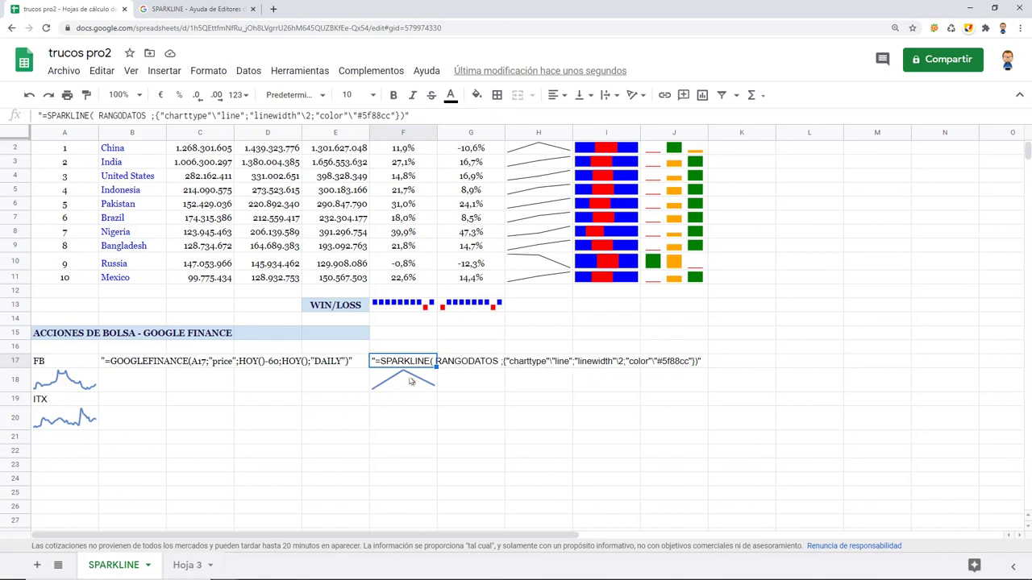
- Change A18's GOOGLEFINANCE range from HOY()-60 to HOY()-365 for the FB sparkline
left_click(70, 385)
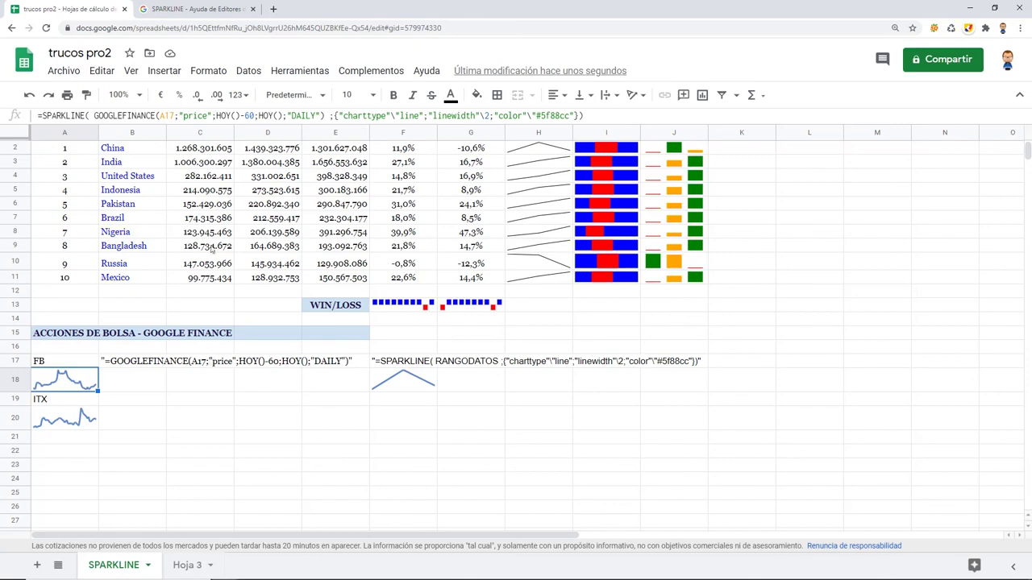
key("F2")
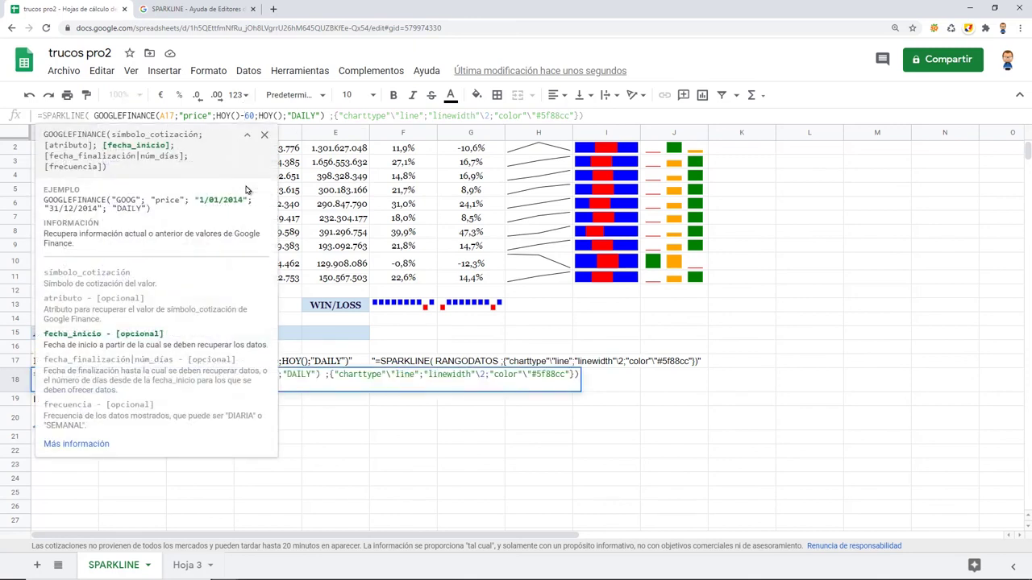
type("365")
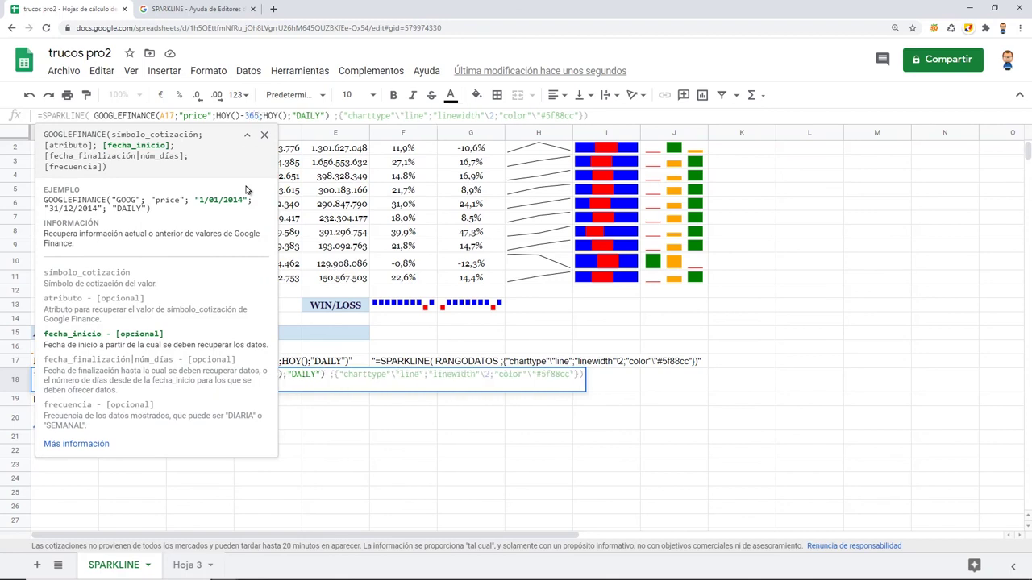
key("Return")
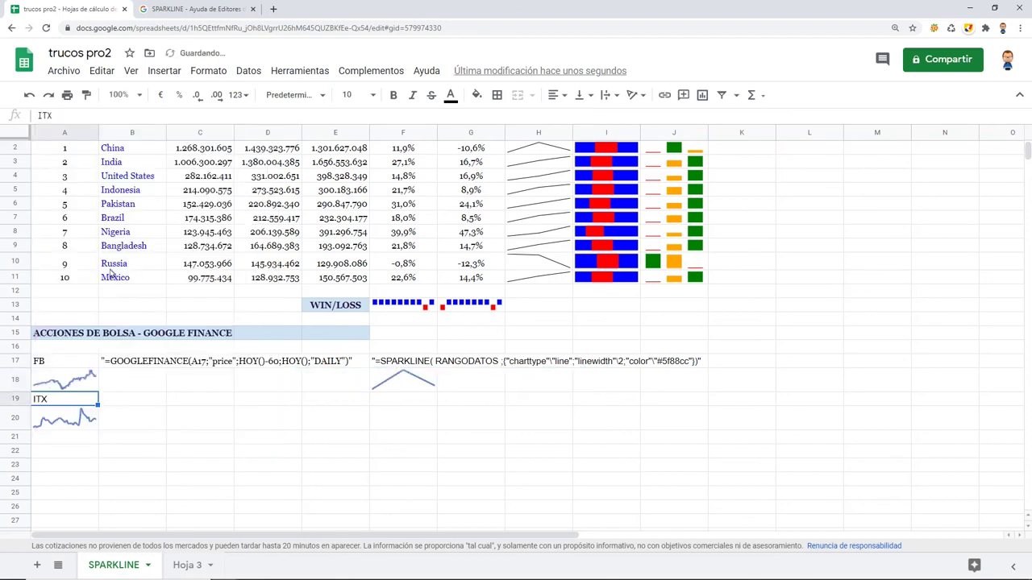
left_click(84, 382)
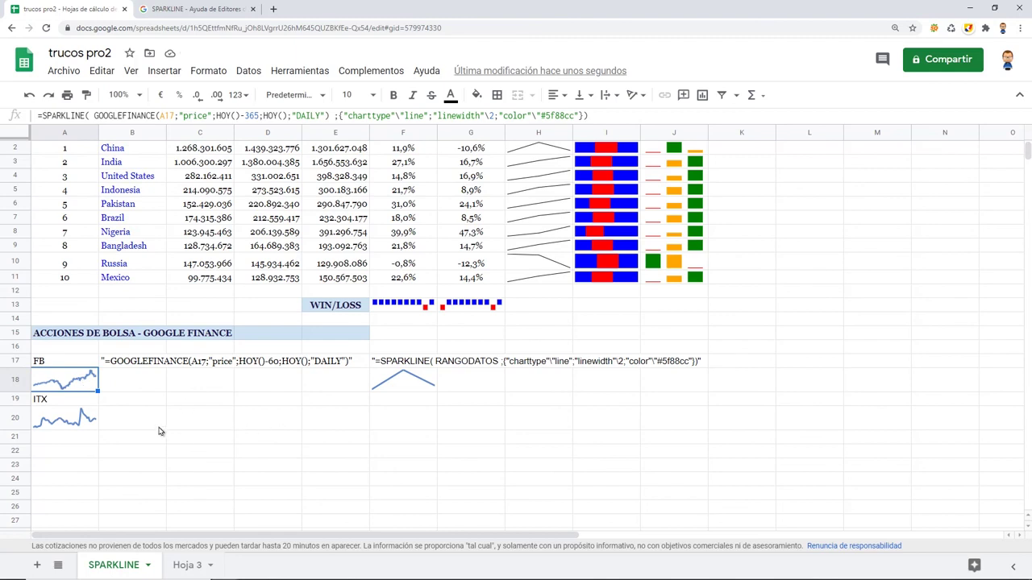
left_click(94, 403)
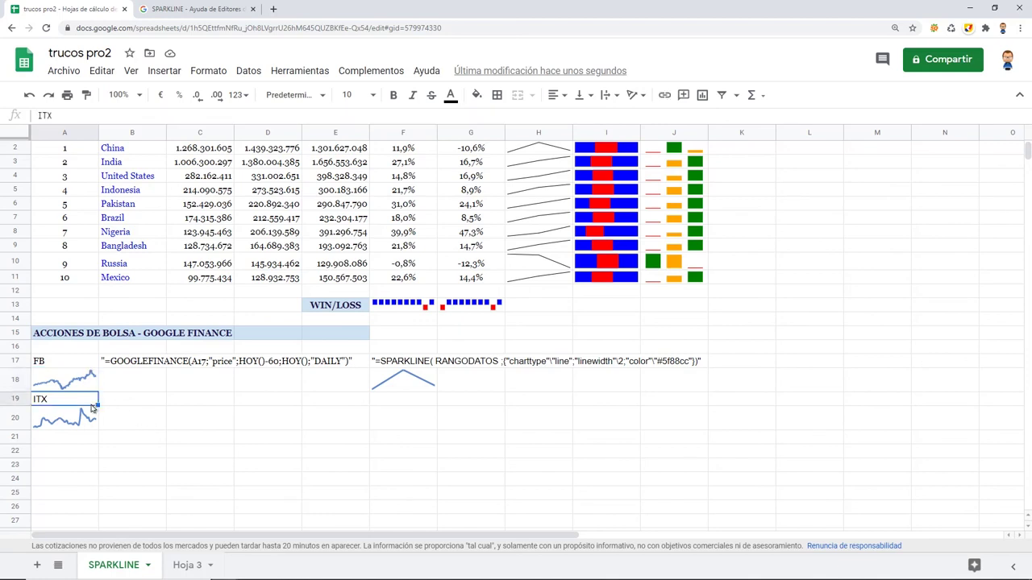
- Review A20's BME: formula without changes, then change the A19 ticker from ITX to SAN
left_click(81, 424)
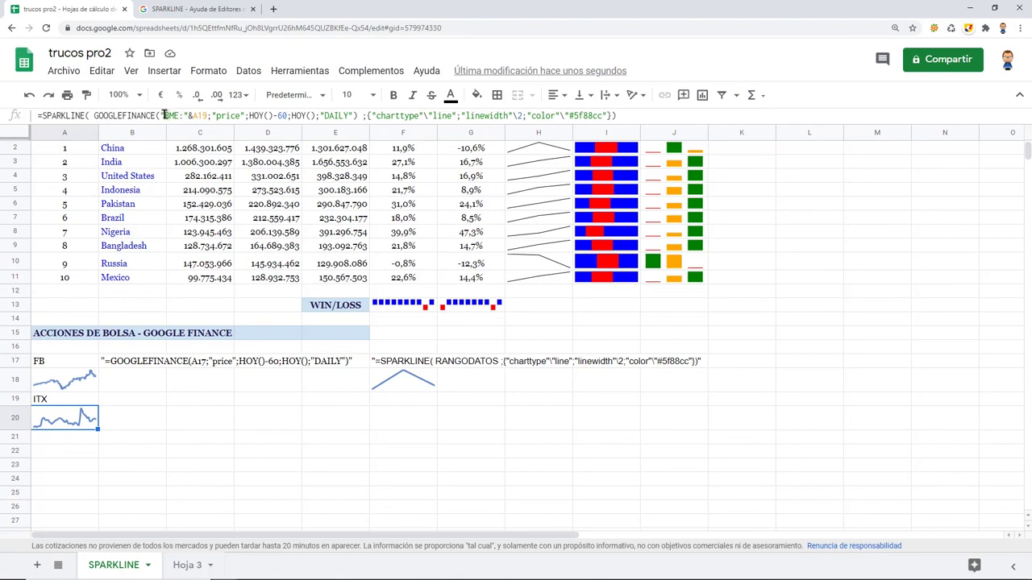
left_click_drag(161, 115, 184, 115)
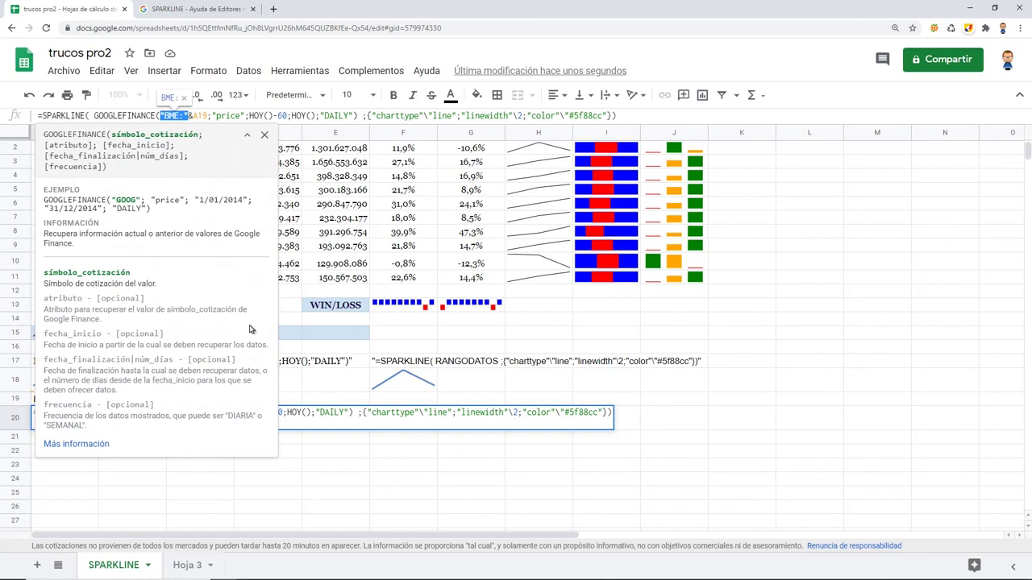
left_click(536, 492)
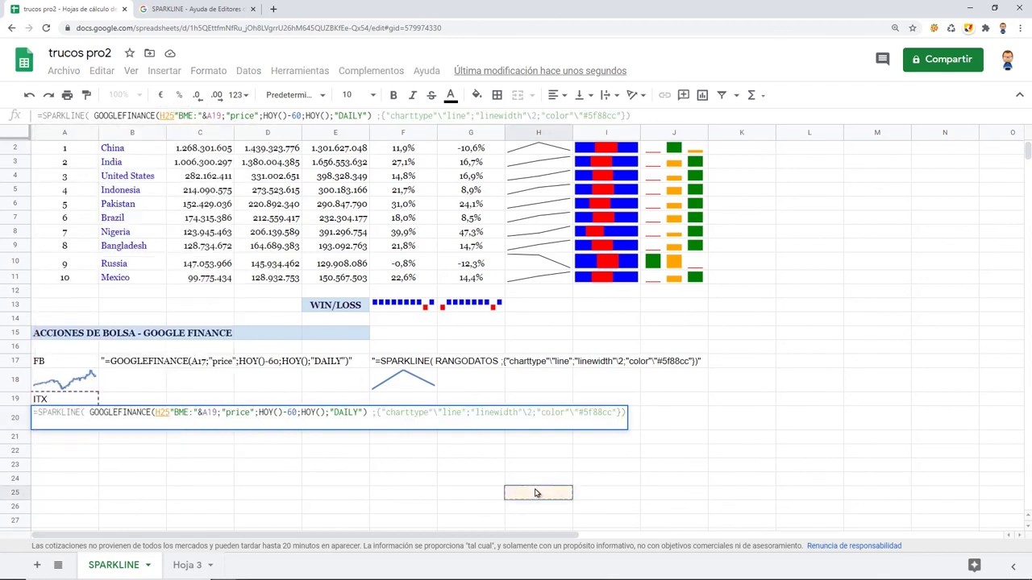
key("Escape")
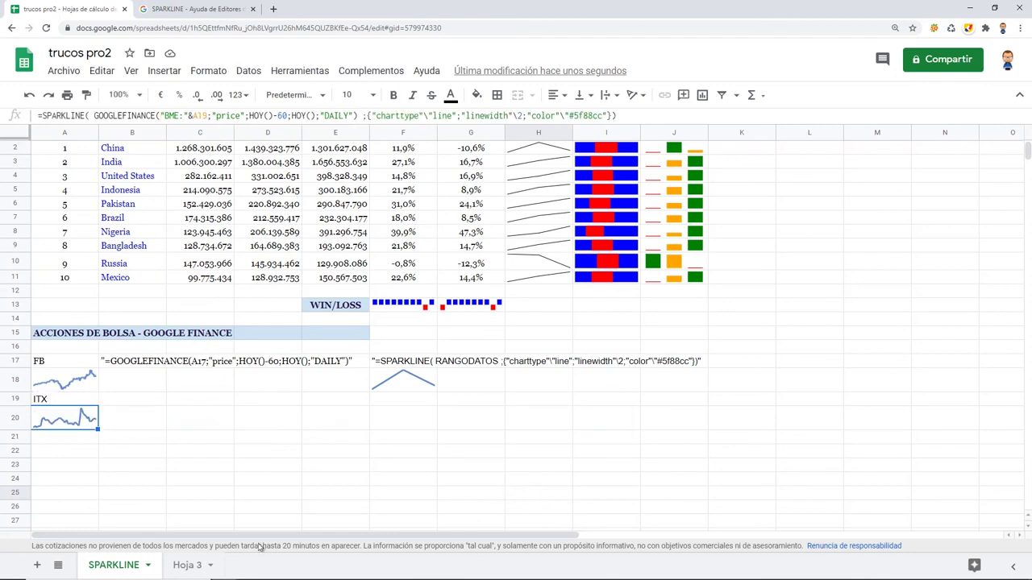
key("Up")
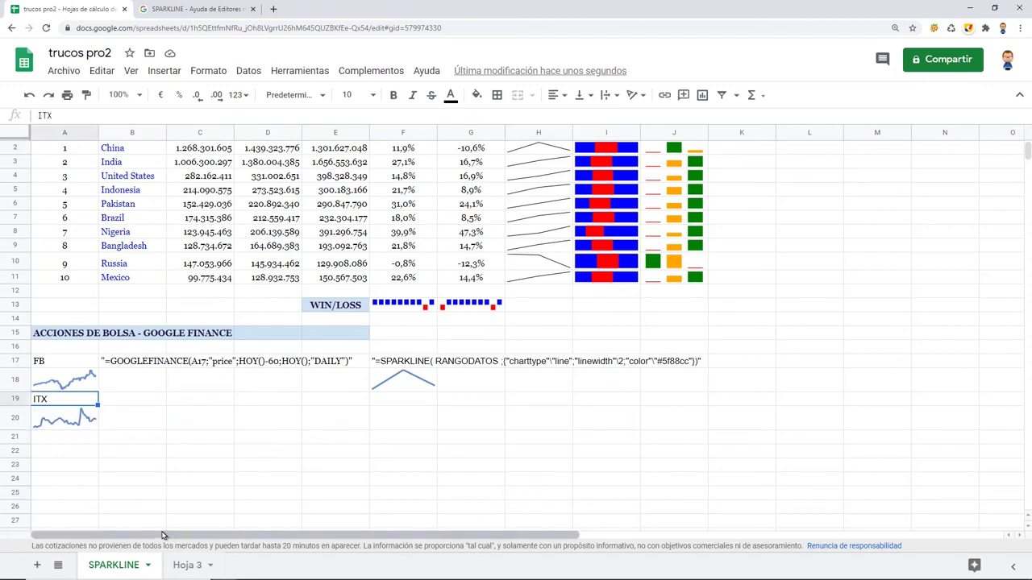
type("S")
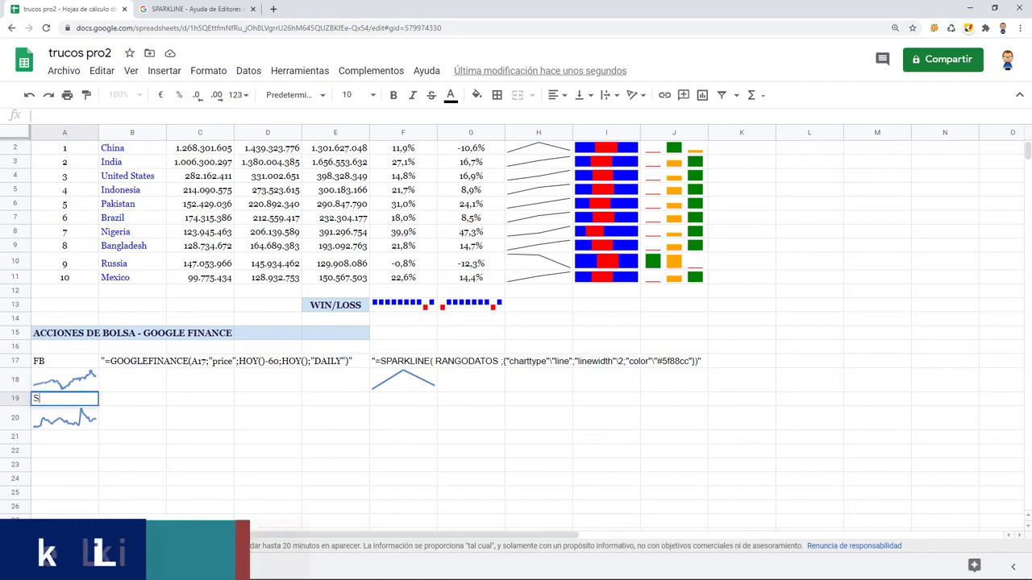
type("AN")
key("Return")
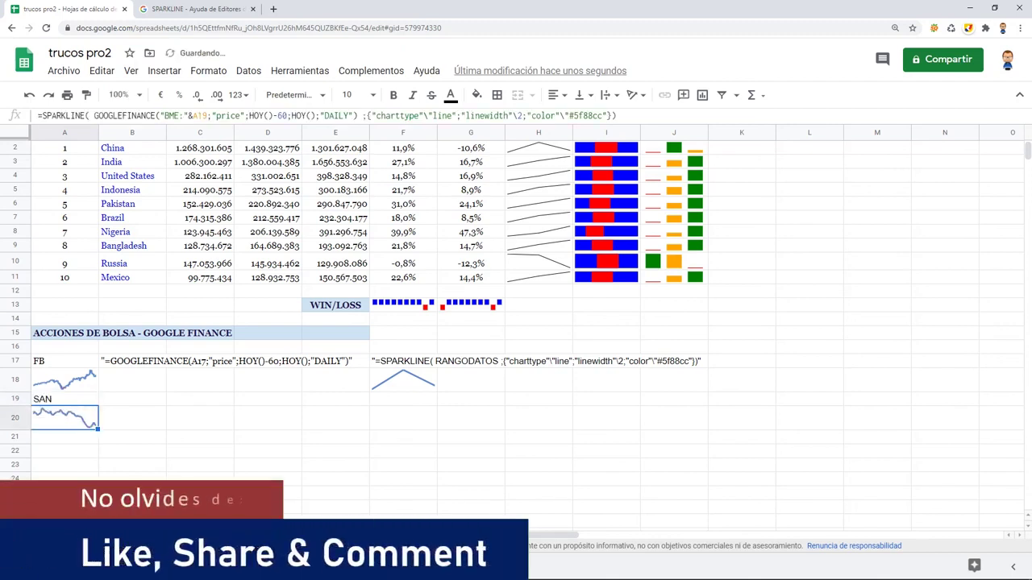